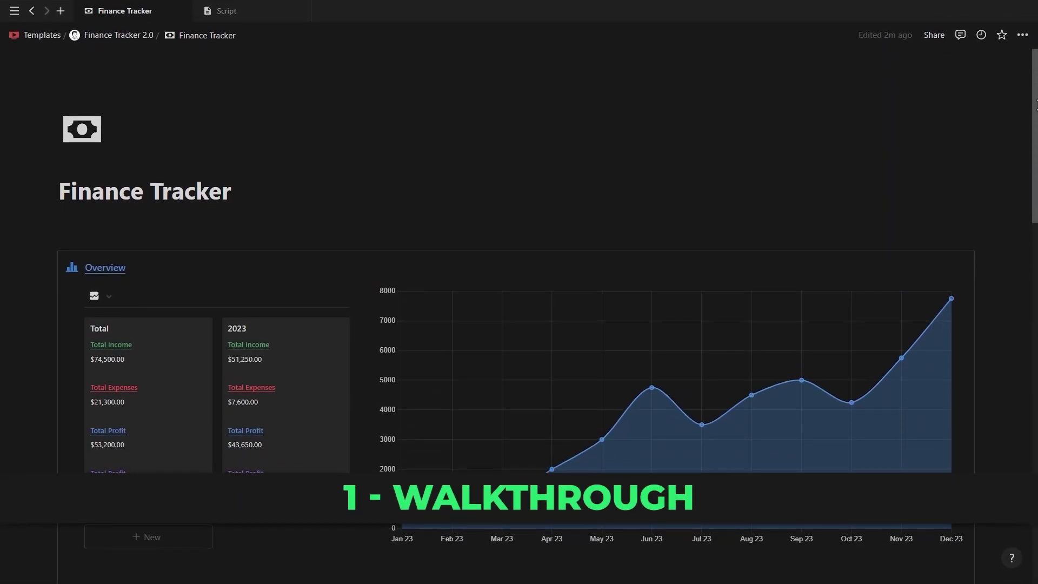
mouse_move(1037, 109)
left_mouse_down()
mouse_move(1037, 456)
mouse_move(1036, 213)
left_mouse_up()
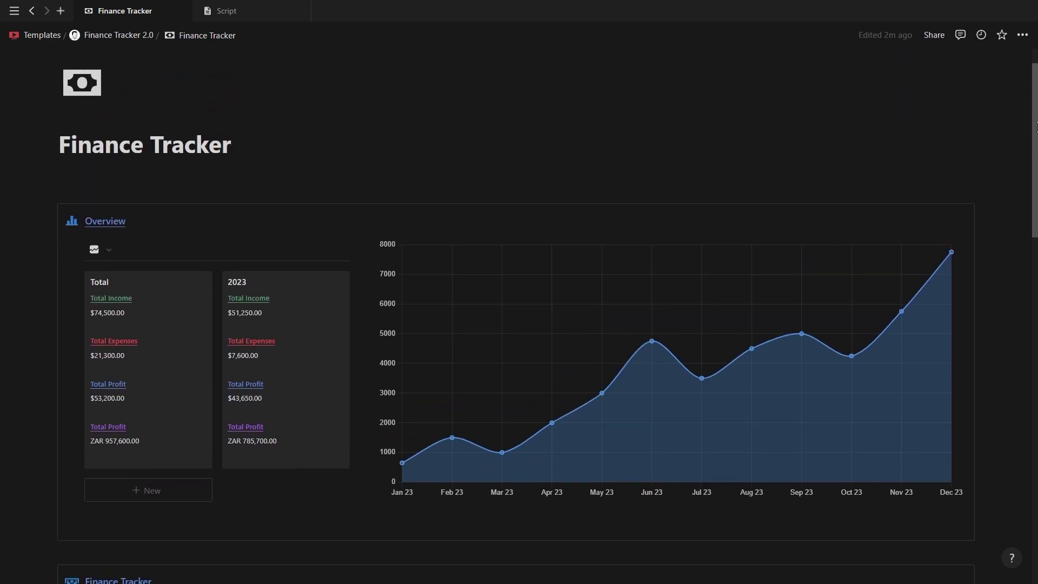
left_click_drag(1037, 213, 1036, 123)
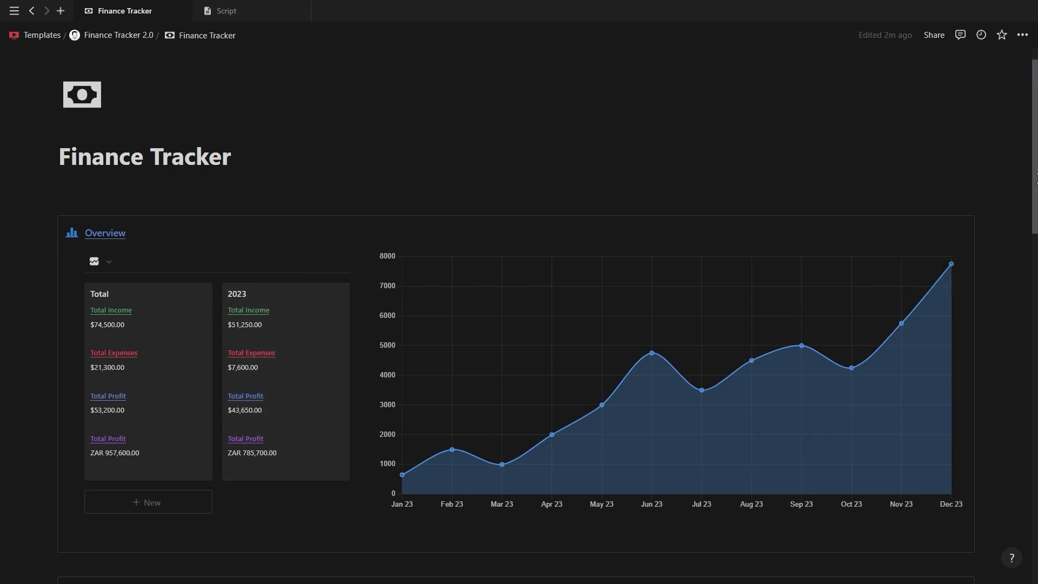
left_click_drag(1037, 179, 1036, 299)
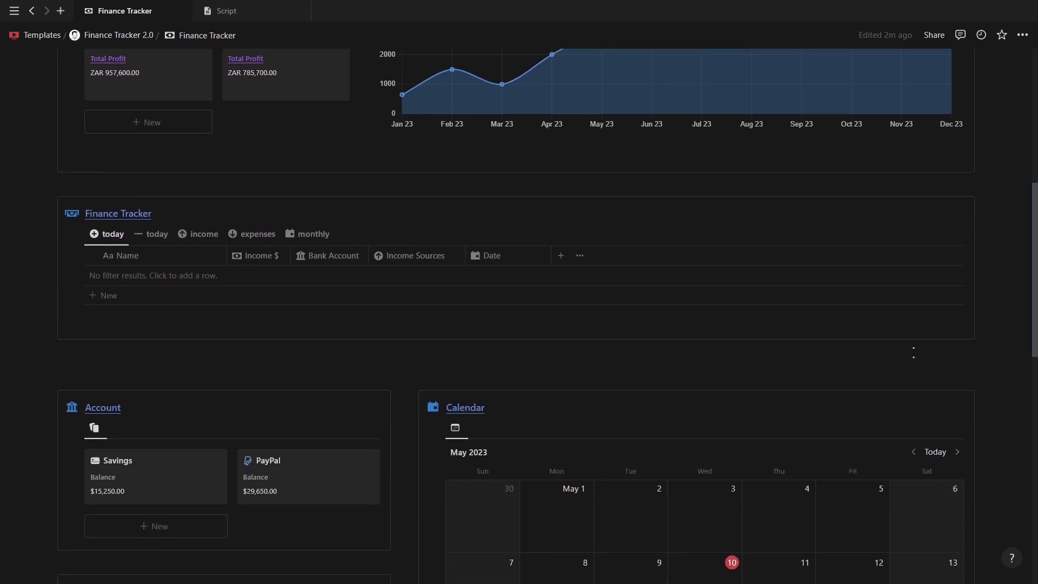
mouse_move(113, 233)
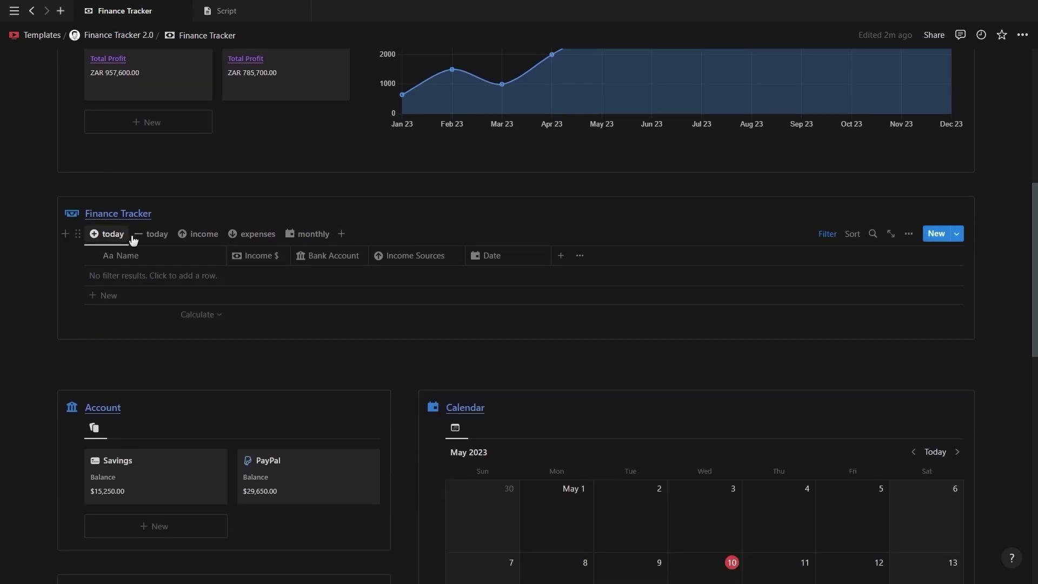
Step: Cycle the tracker through today, monthly income, monthly expenses and monthly profit views
left_click(154, 237)
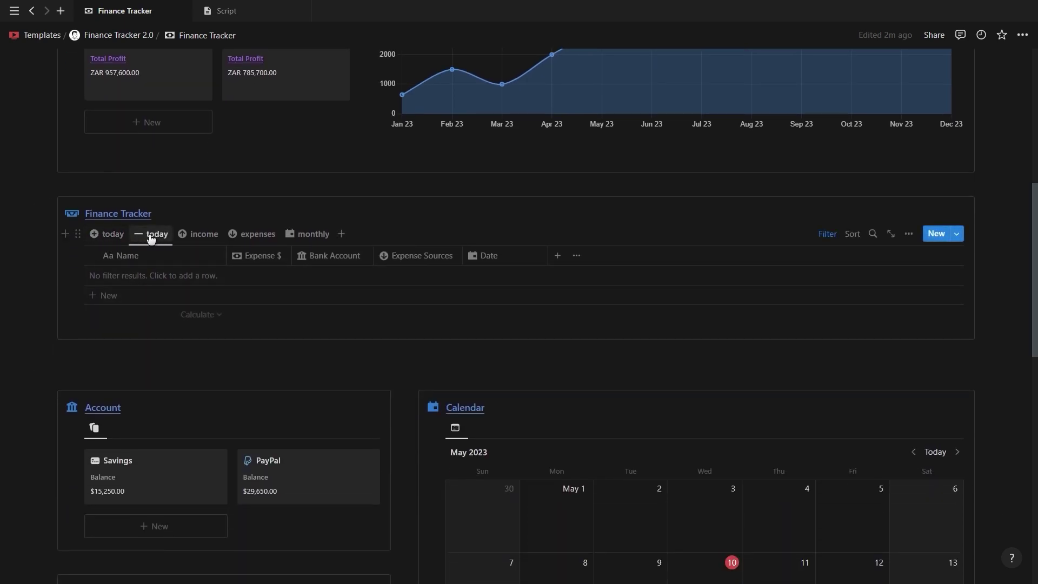
left_click(196, 239)
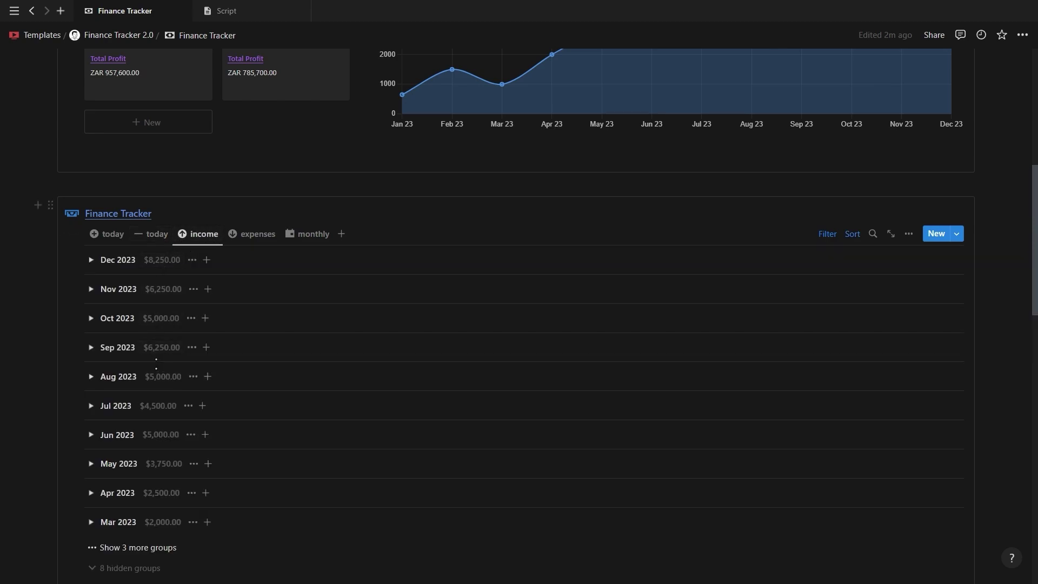
left_click(252, 240)
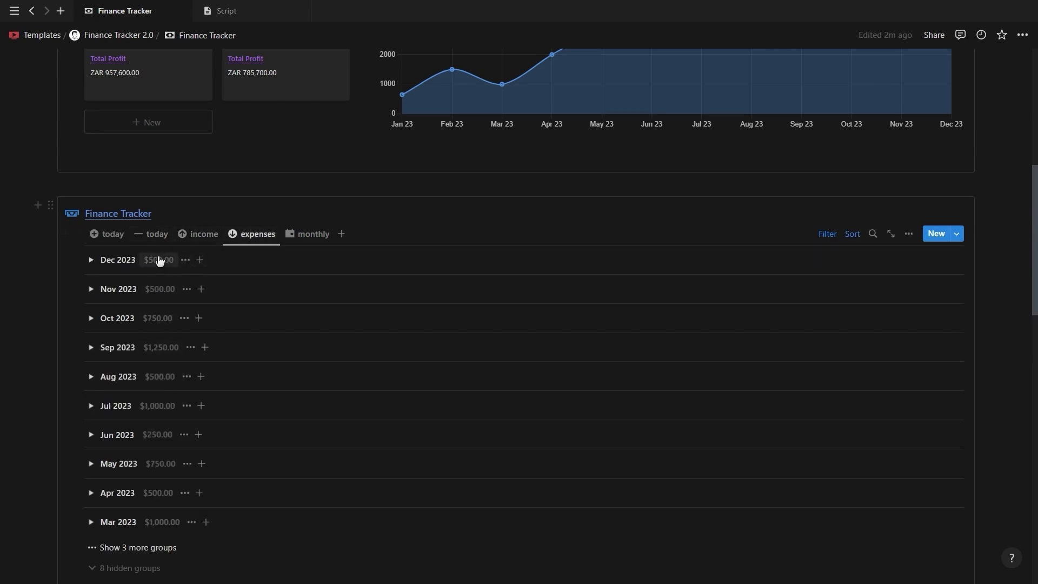
left_click(305, 237)
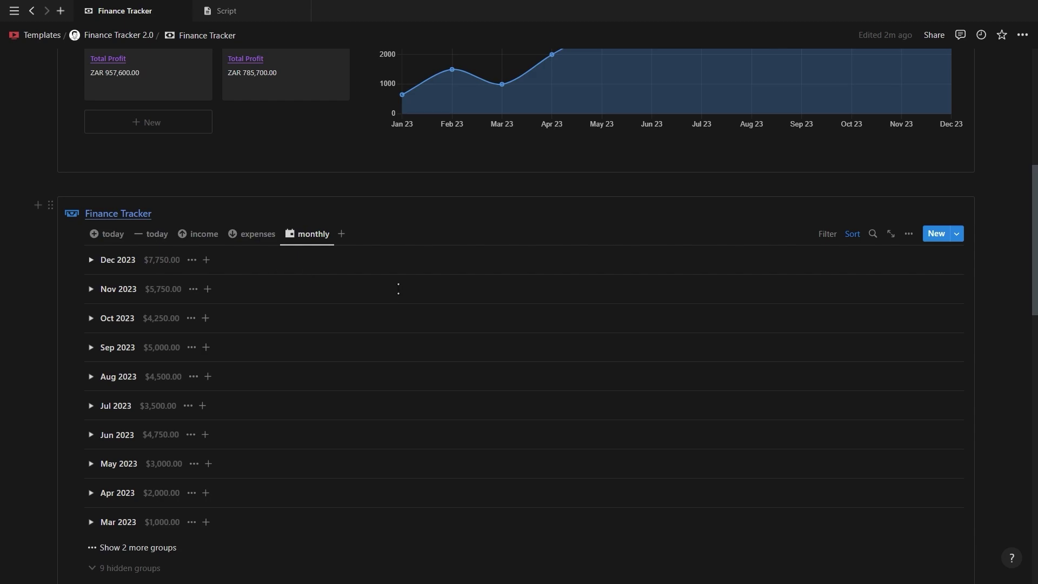
scroll(398, 289, "down", 3)
scroll(471, 304, "down", 3)
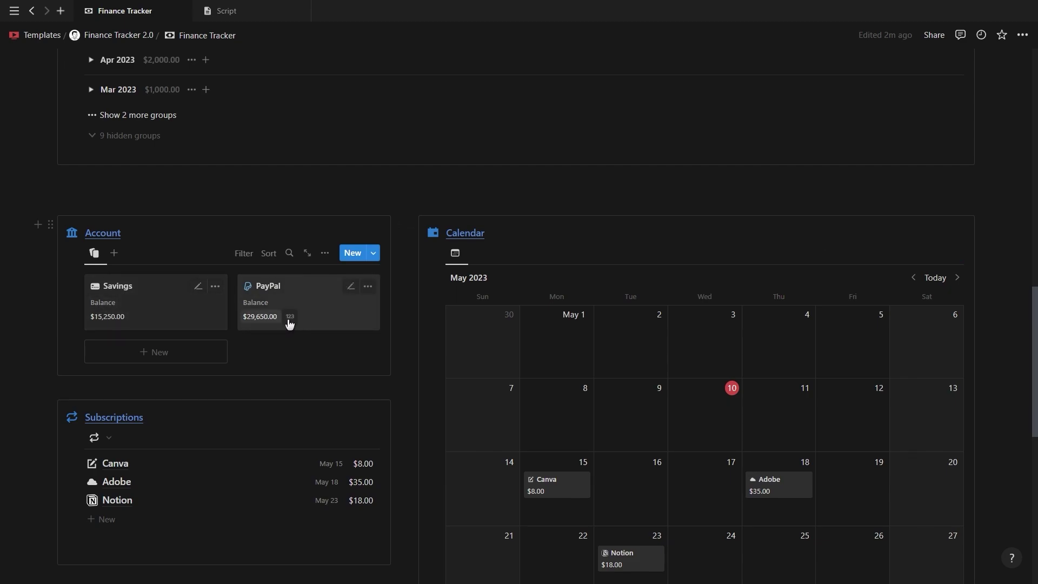
scroll(353, 324, "down", 2)
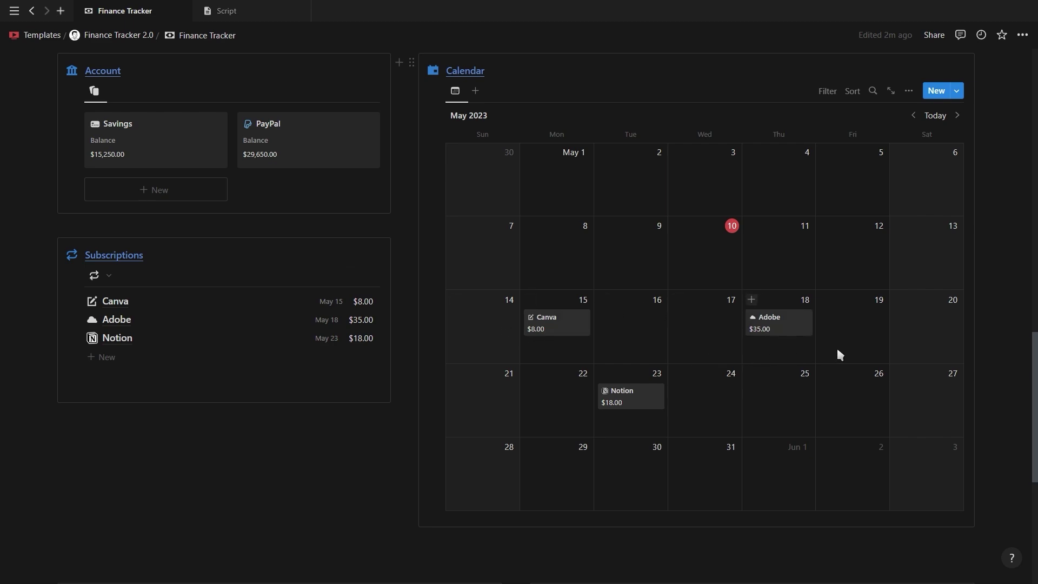
scroll(839, 354, "down", 3)
scroll(882, 354, "down", 1)
scroll(418, 348, "down", 2)
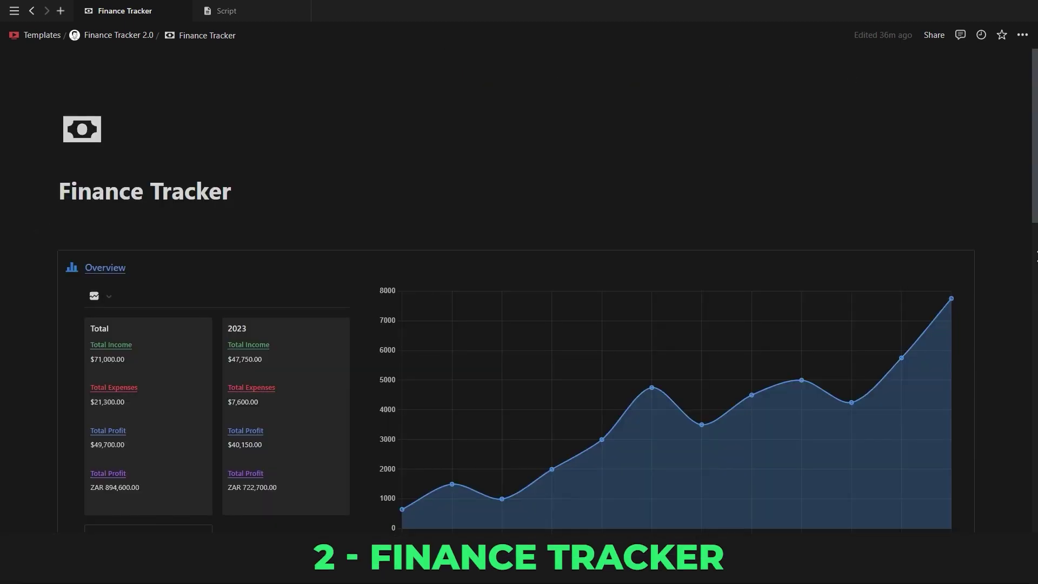
scroll(520, 309, "down", 3)
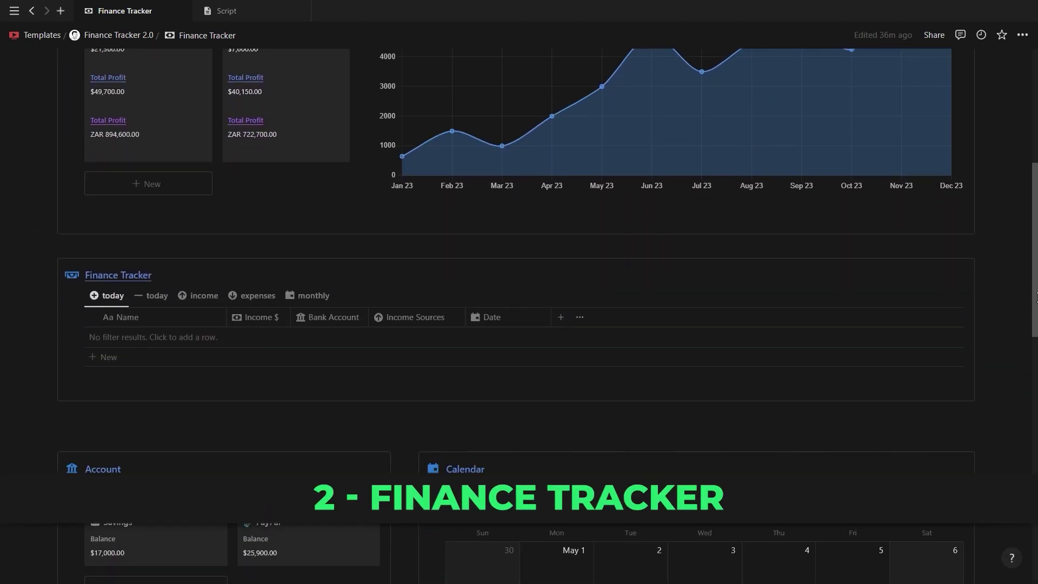
scroll(519, 308, "down", 2)
scroll(519, 309, "down", 1)
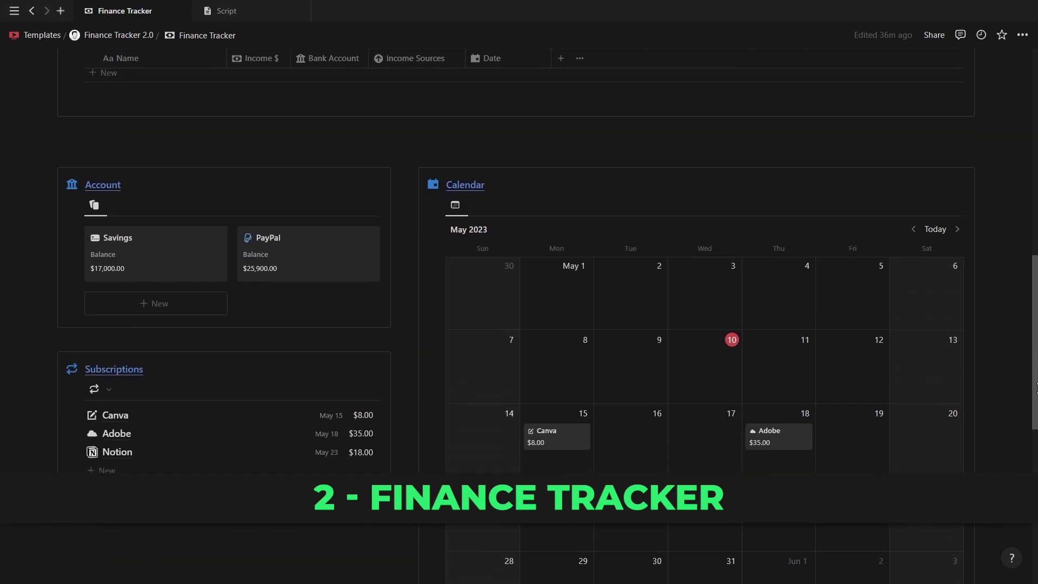
Step: Set the Savings account's starting amount to $1,000, lowering its balance to $15,500
left_click(152, 261)
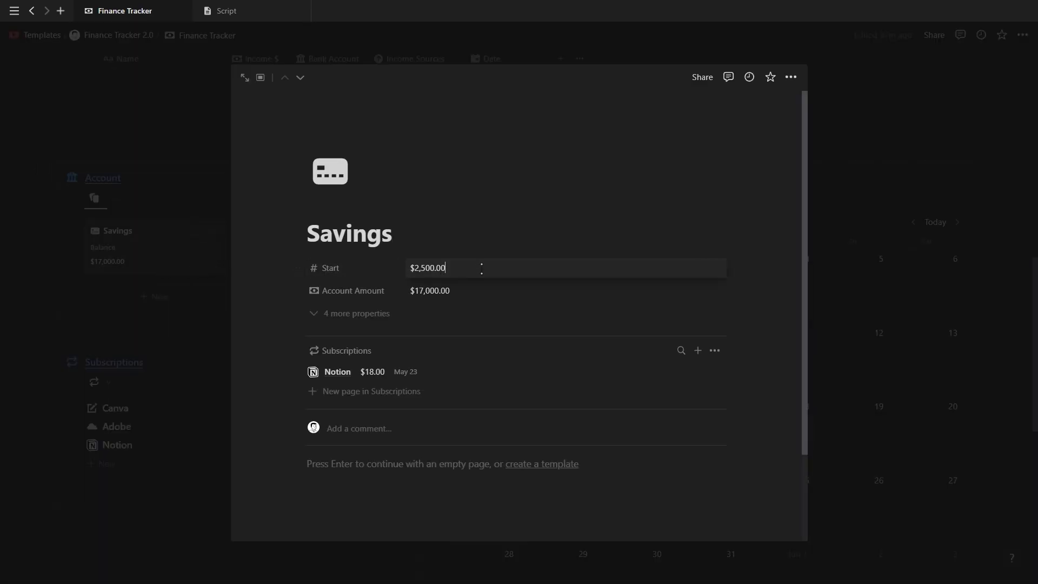
type("10")
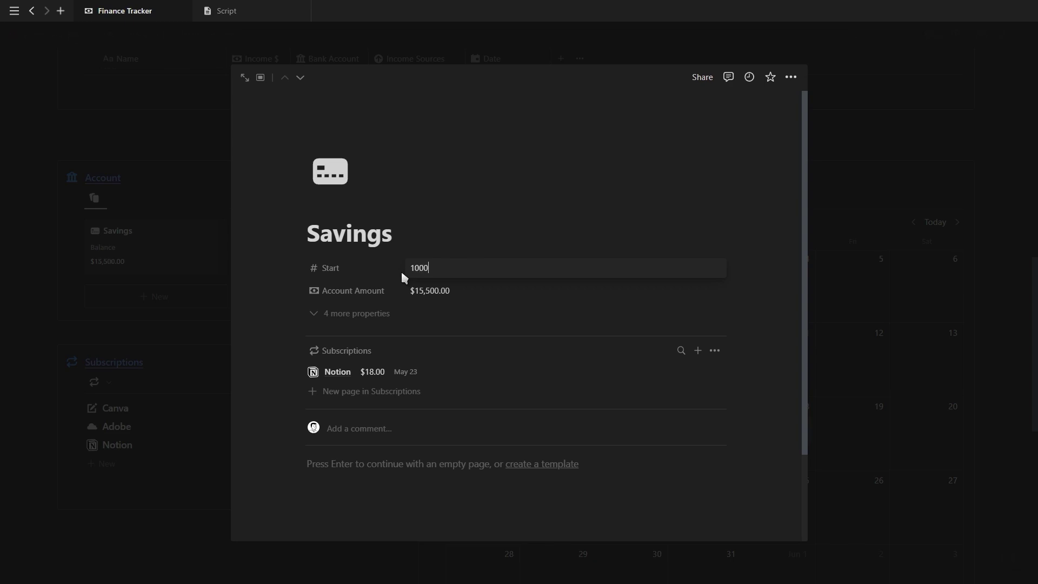
key("Return")
left_click(880, 261)
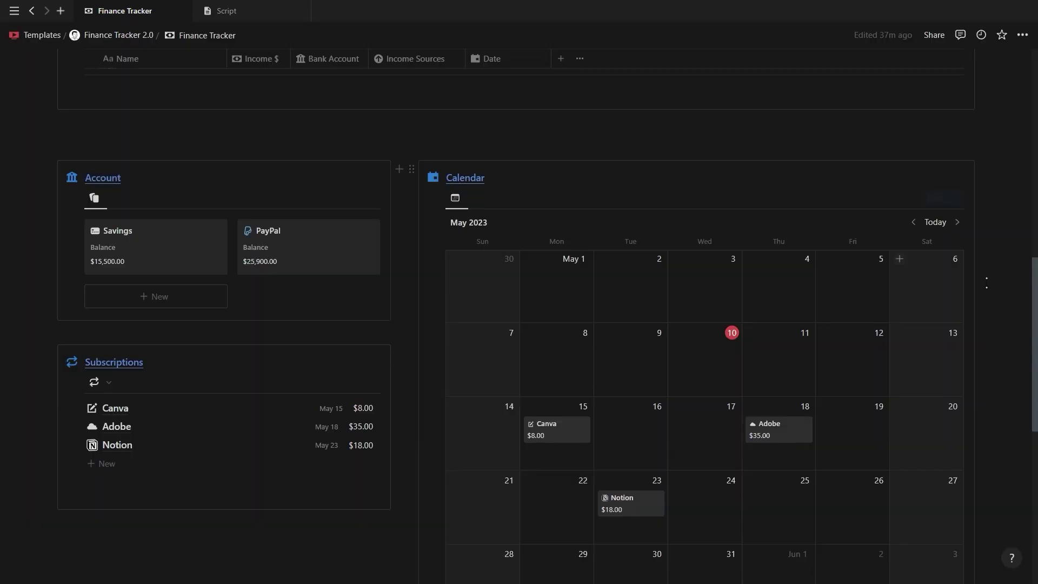
scroll(446, 406, "down", 1)
scroll(445, 406, "down", 2)
scroll(446, 406, "down", 2)
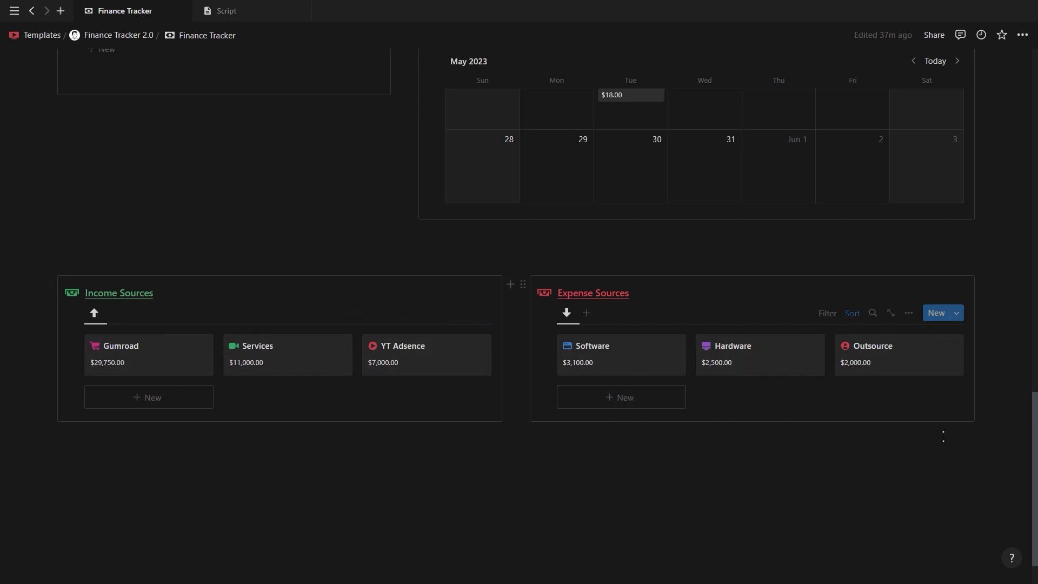
scroll(1037, 462, "up", 4)
scroll(1037, 463, "up", 3)
scroll(871, 283, "up", 1)
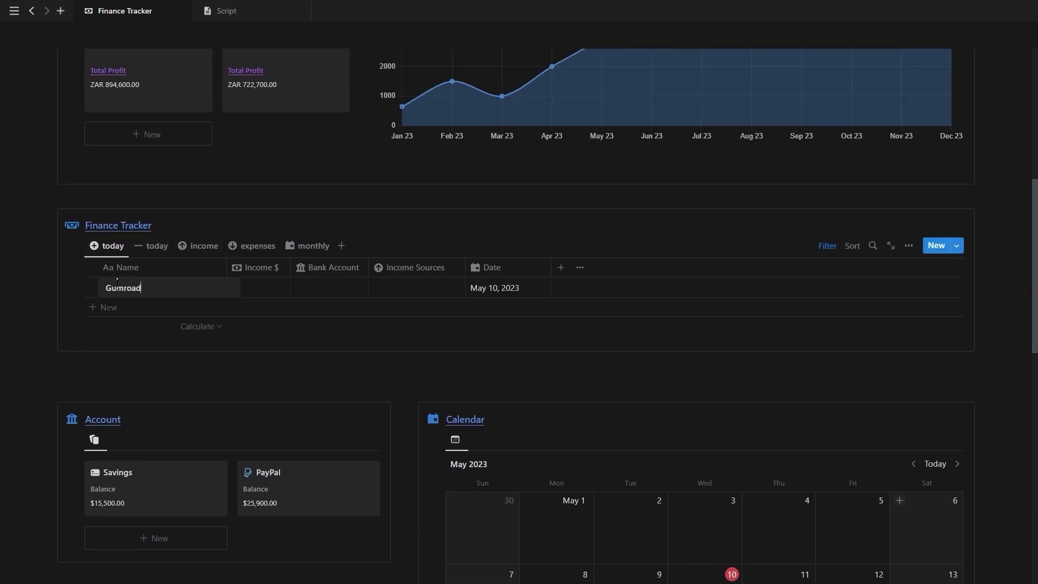
Step: Enter Gumroad Payout as $3,500 income into PayPal from the Gumroad source
left_click(268, 288)
type("3500")
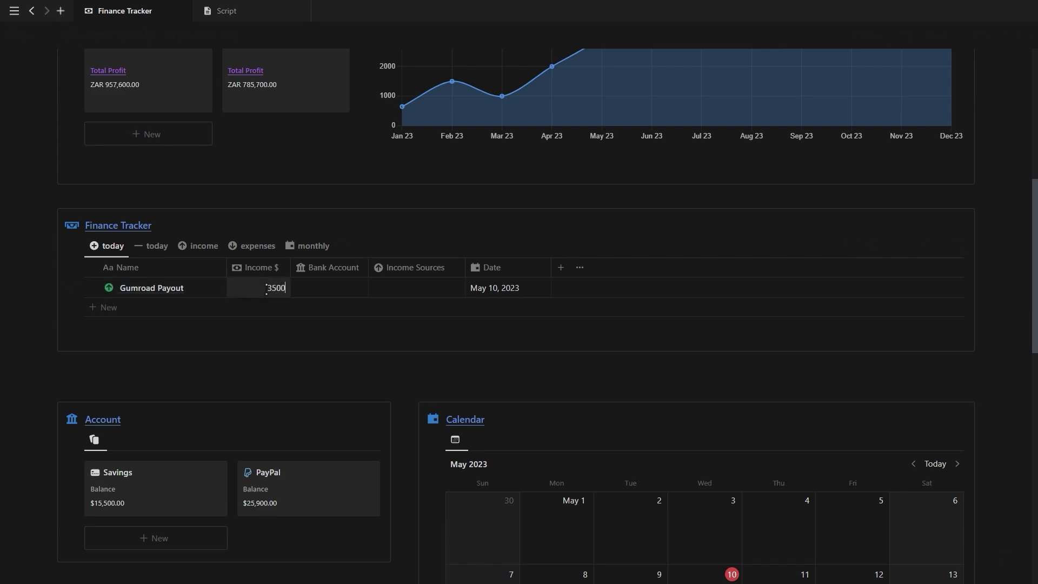
key("Return")
left_click(314, 290)
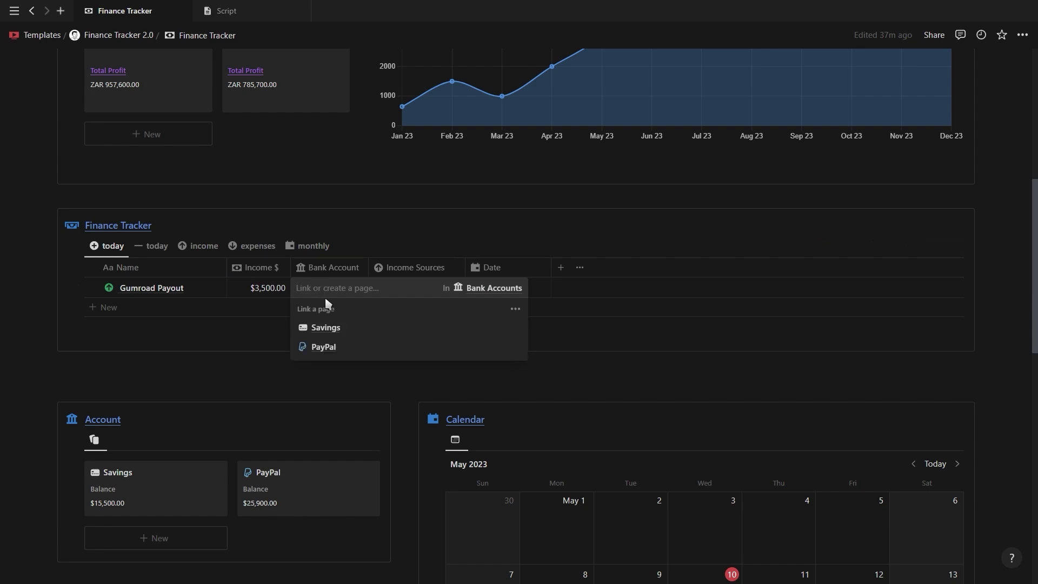
left_click(331, 351)
left_click(378, 292)
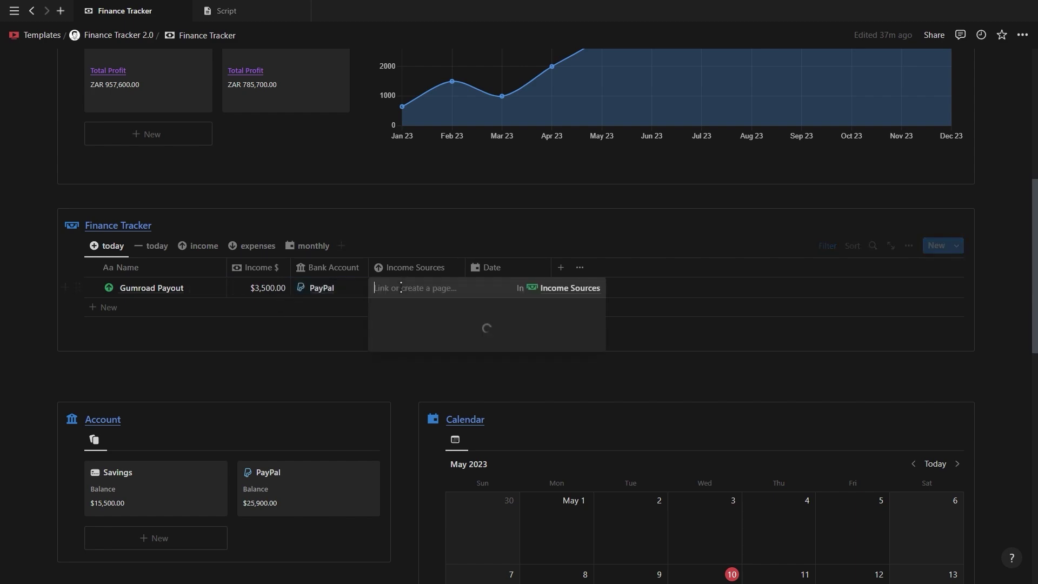
left_click(406, 366)
key("Escape")
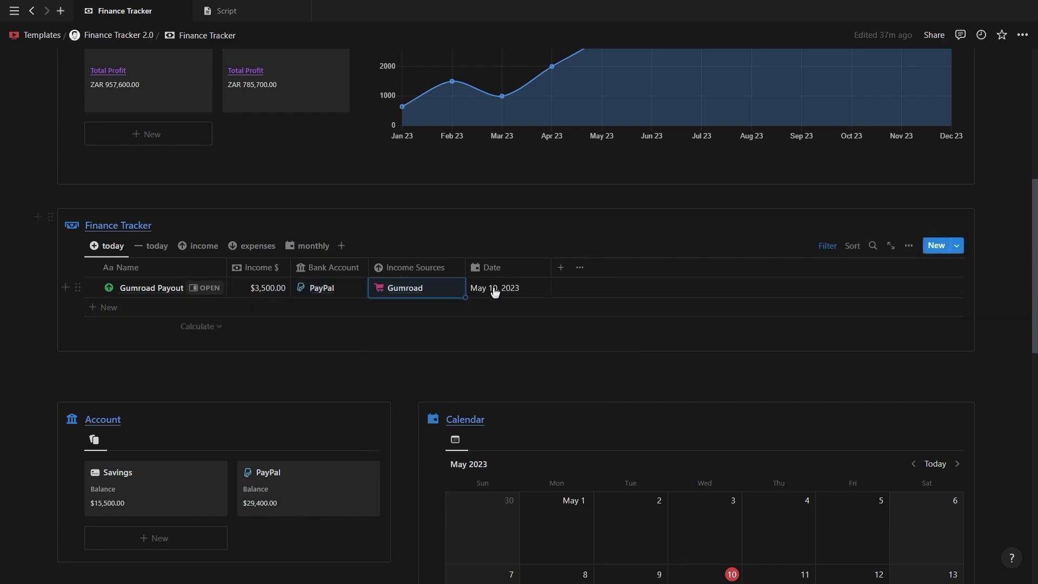
Step: Check the payout under May 2023 in the monthly views, then open it in side peek
left_click(205, 246)
scroll(209, 252, "down", 2)
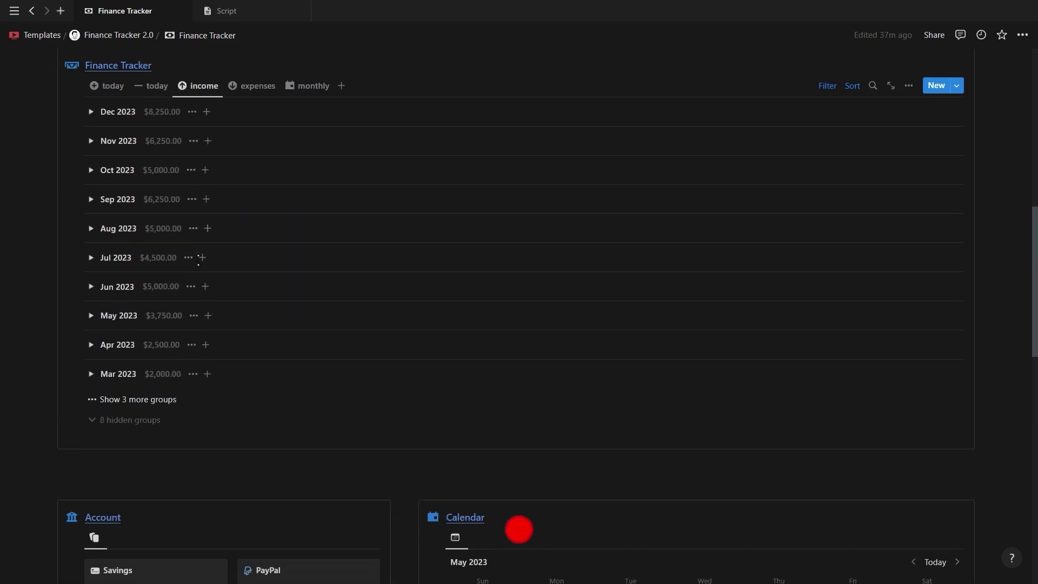
left_click(90, 313)
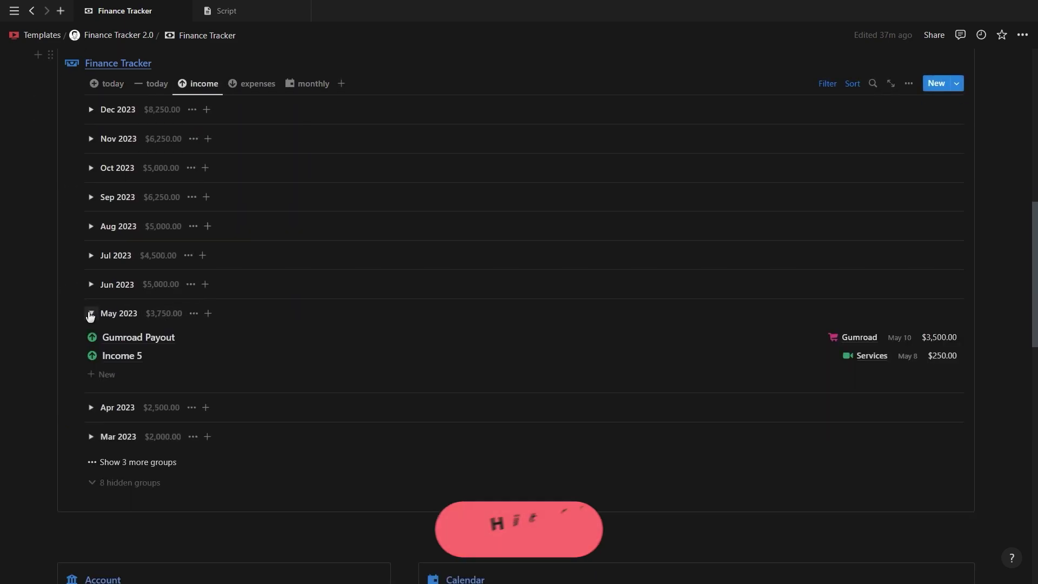
left_click(251, 84)
left_click(313, 84)
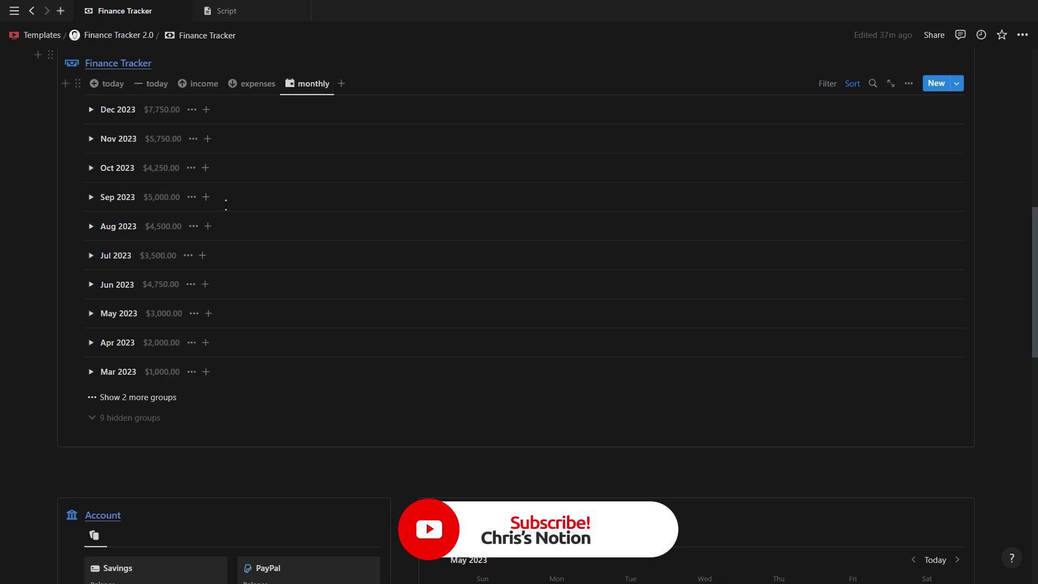
left_click(91, 313)
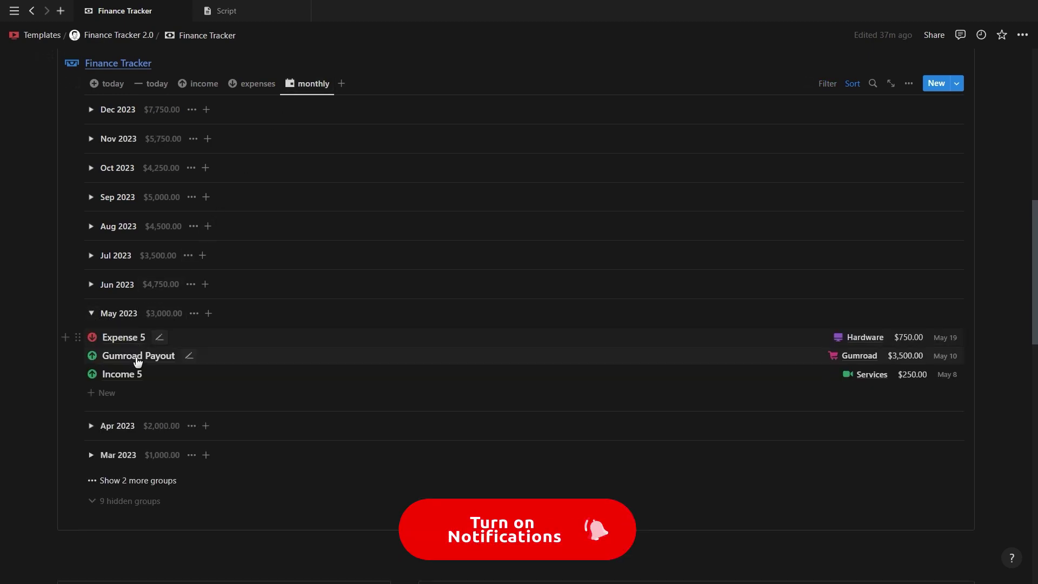
left_click(91, 313)
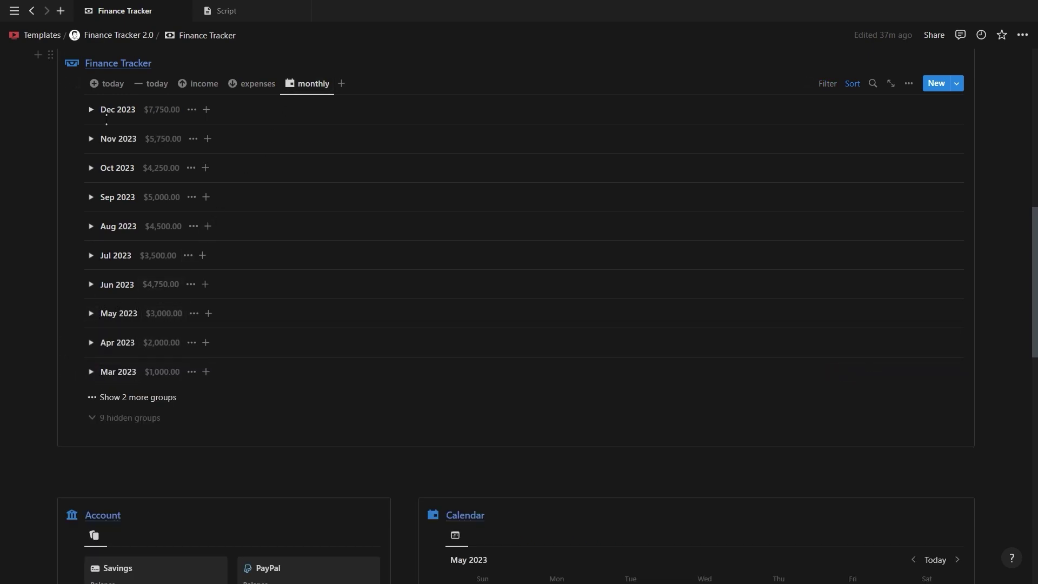
left_click(107, 84)
scroll(124, 108, "up", 3)
left_click(212, 234)
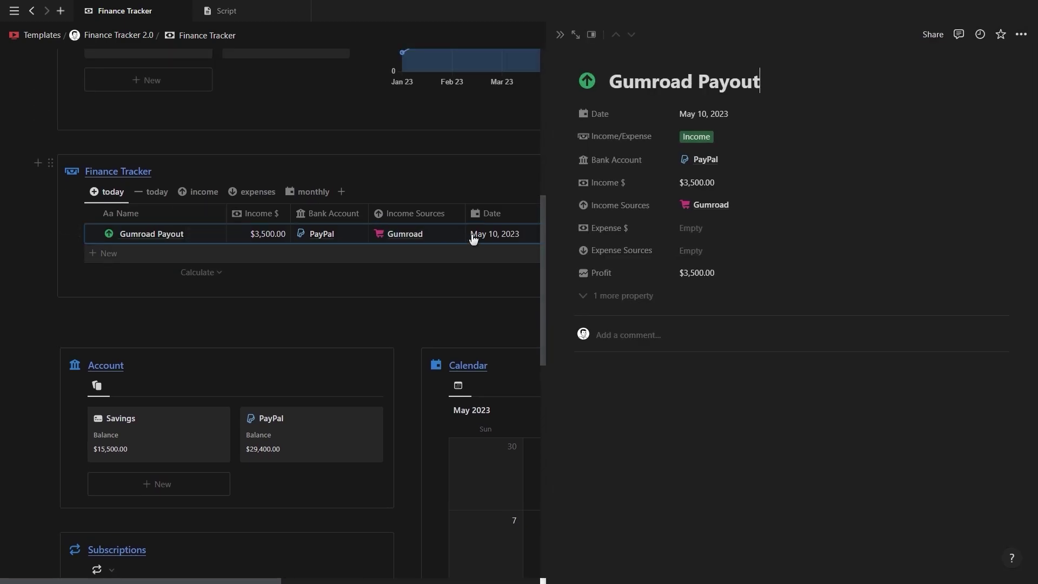
Step: Keep the entry type as Income and switch the Income $ number format to Rand
left_click(700, 136)
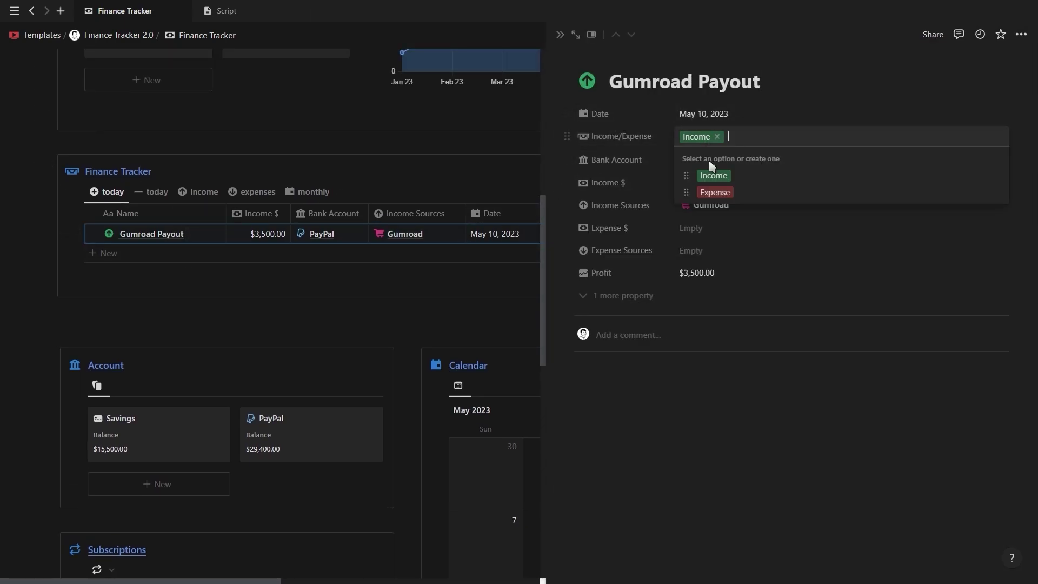
left_click(648, 136)
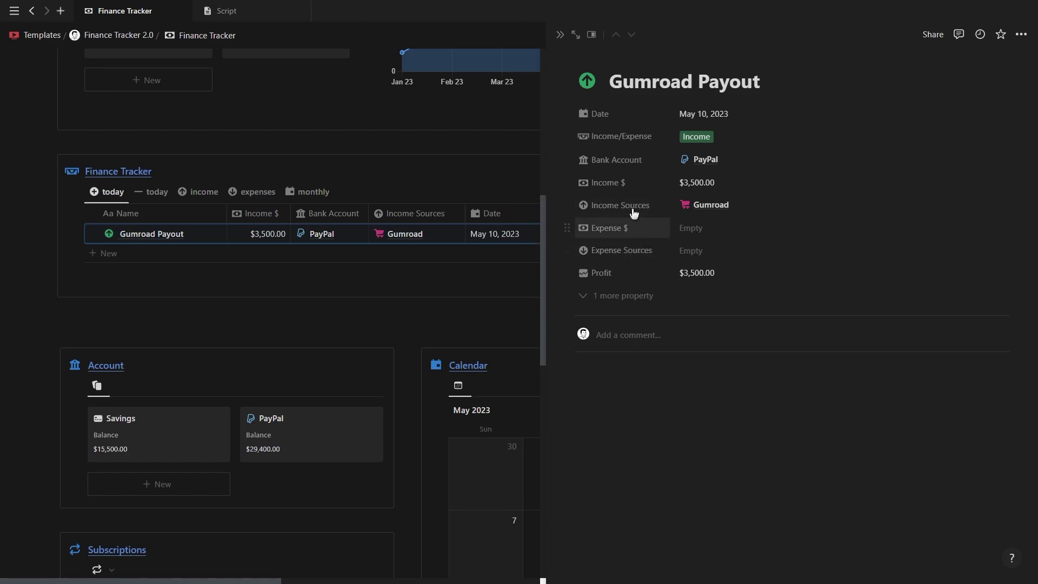
left_click(634, 184)
left_click(621, 224)
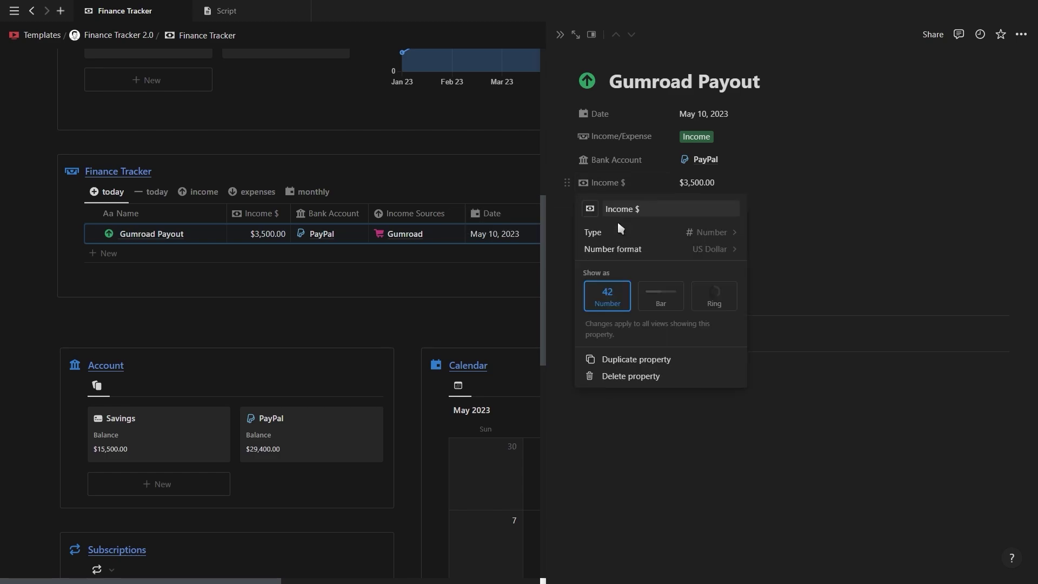
left_click(630, 252)
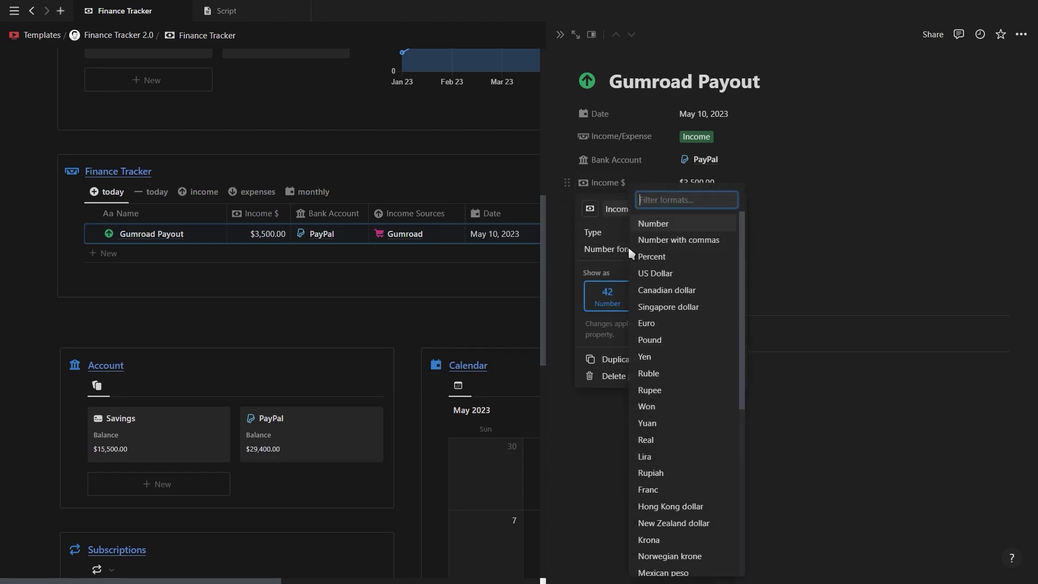
type("ra")
left_click(648, 297)
key("Escape")
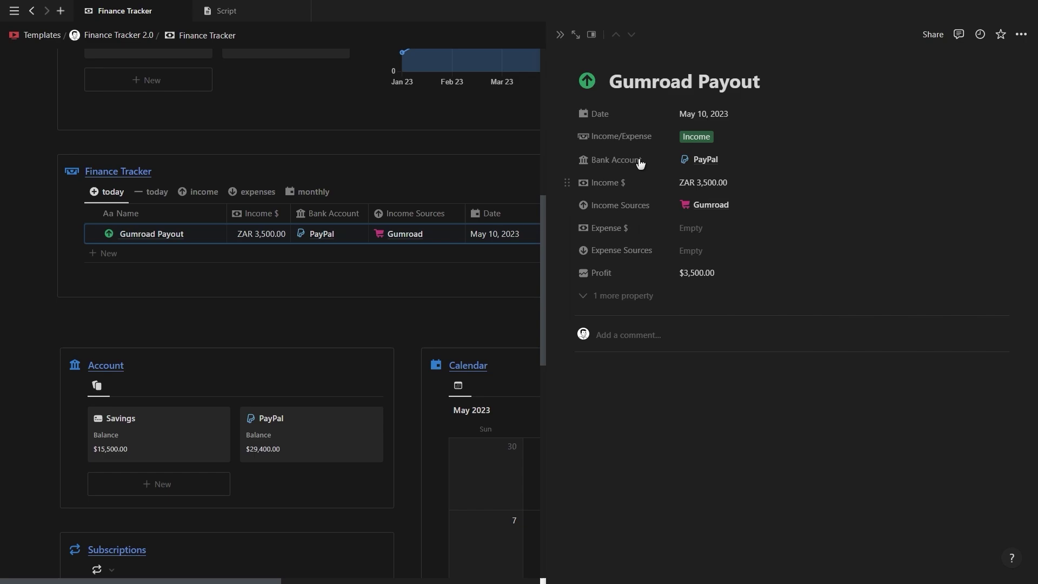
Step: Switch Income $ back to US Dollar and reveal the hidden Stats property
left_click(636, 190)
left_click(627, 229)
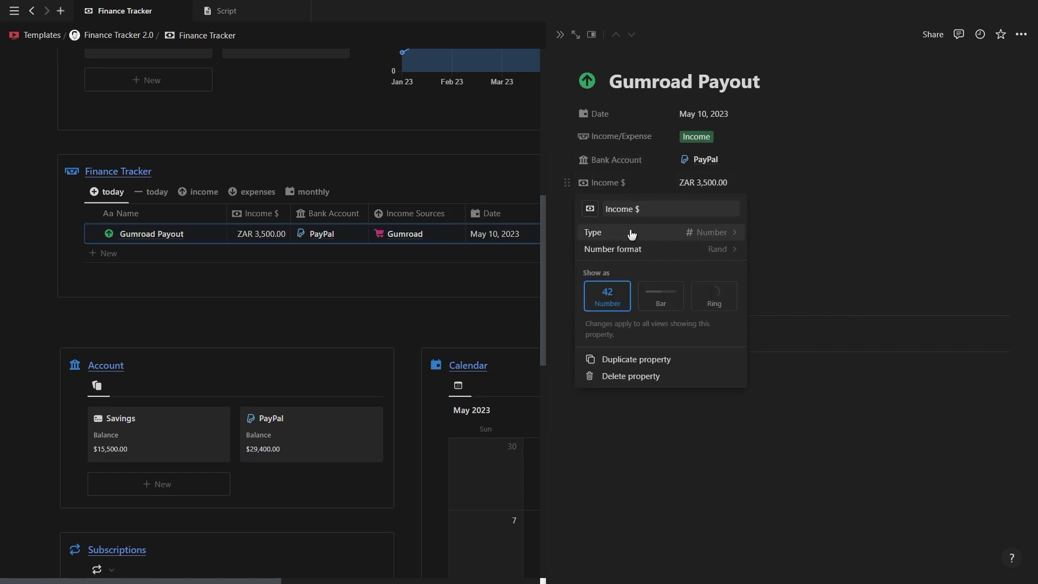
left_click(631, 249)
left_click(648, 291)
key("Escape")
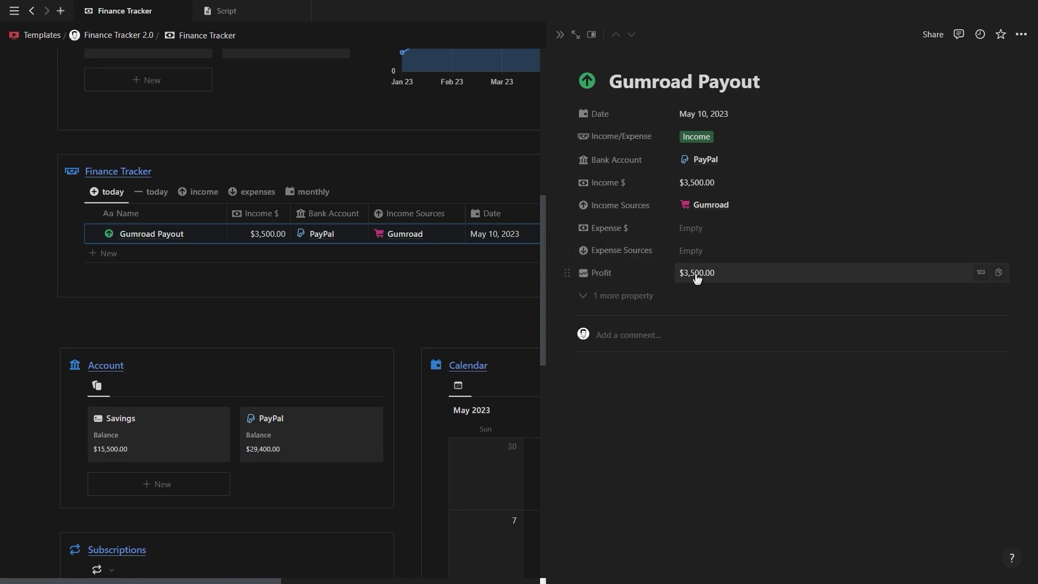
left_click(635, 296)
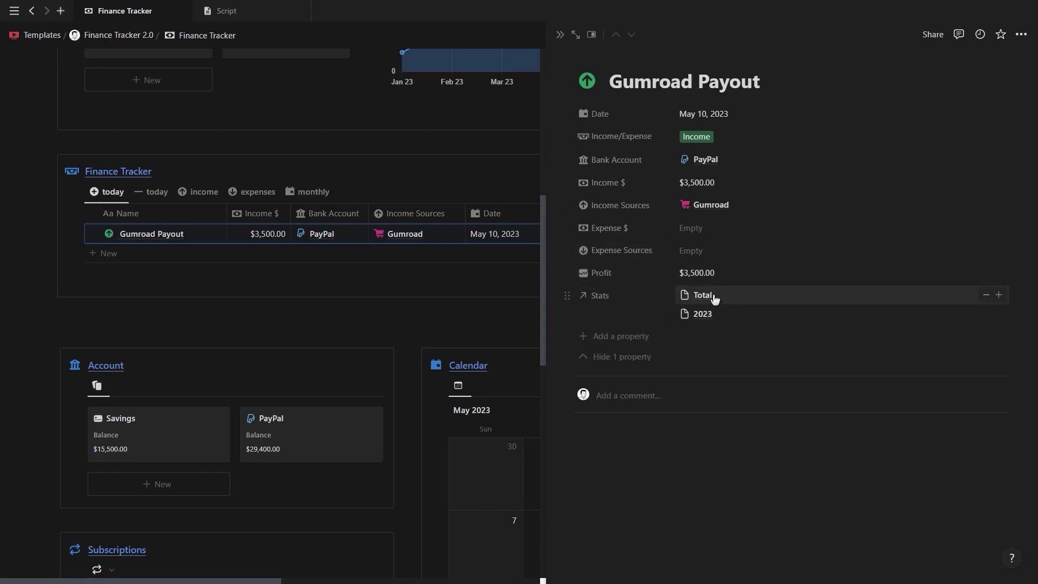
scroll(338, 244, "up", 3)
scroll(155, 187, "up", 3)
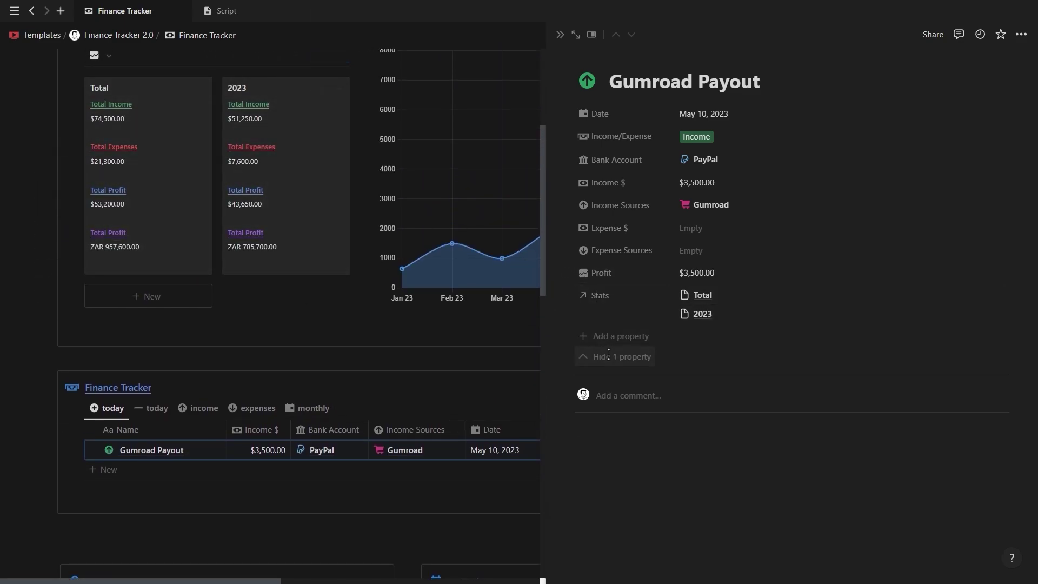
Step: Hide Stats, close Gumroad Payout, and open the default income template for editing
left_click(617, 356)
left_click(561, 38)
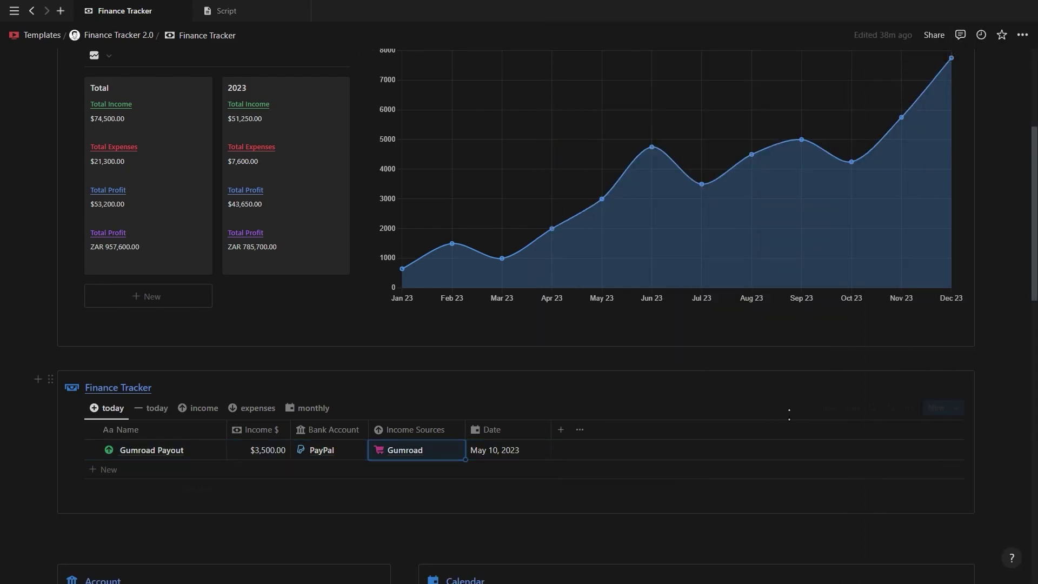
left_click(957, 408)
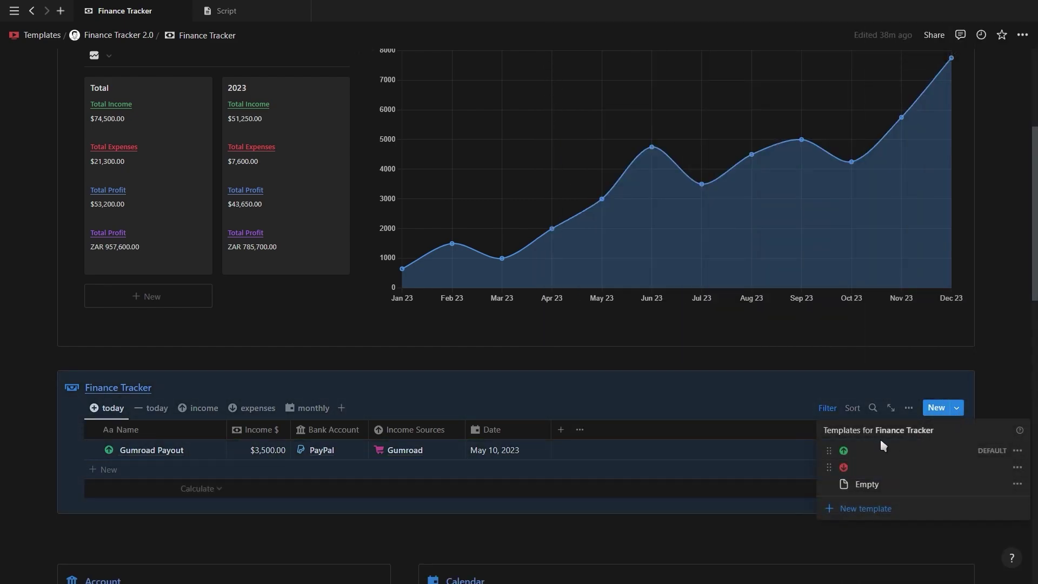
left_click(1018, 452)
left_click(933, 452)
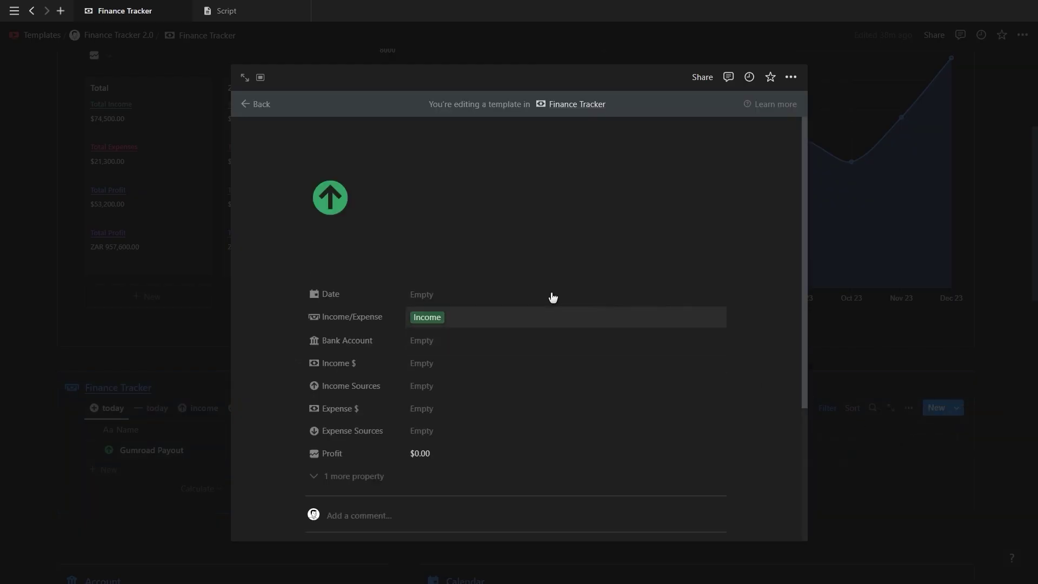
mouse_move(426, 318)
scroll(446, 322, "down", 3)
Step: Review the template's Stats links to Total and 2023, close it, and scroll up
left_click(374, 317)
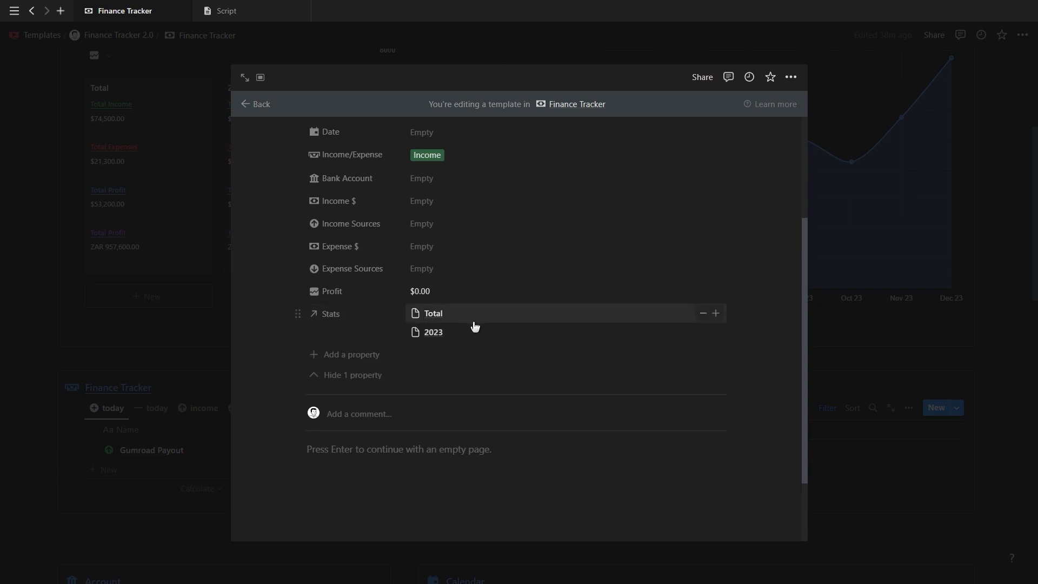
left_click(398, 374)
scroll(799, 356, "up", 3)
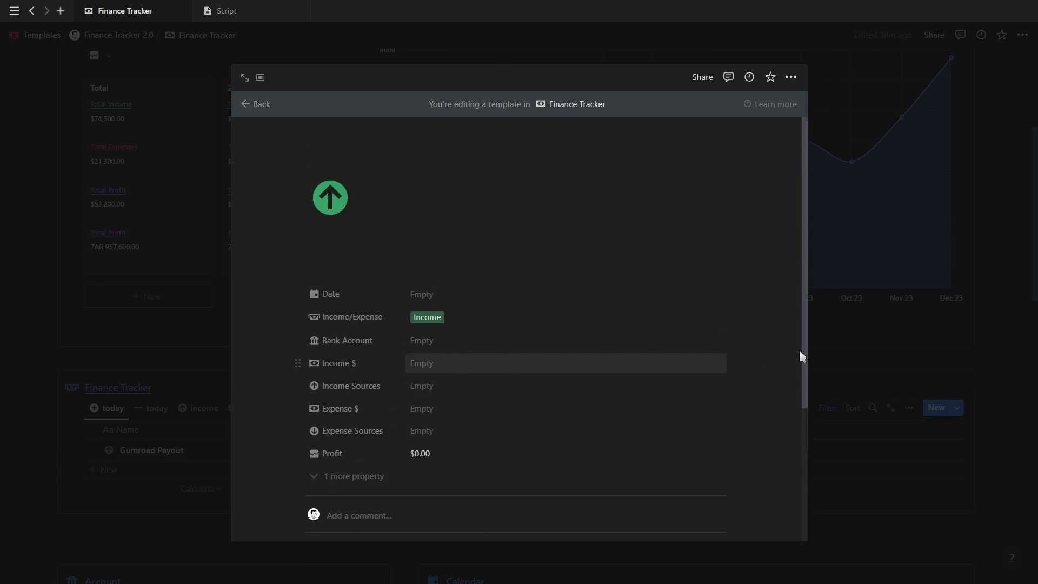
left_click(937, 347)
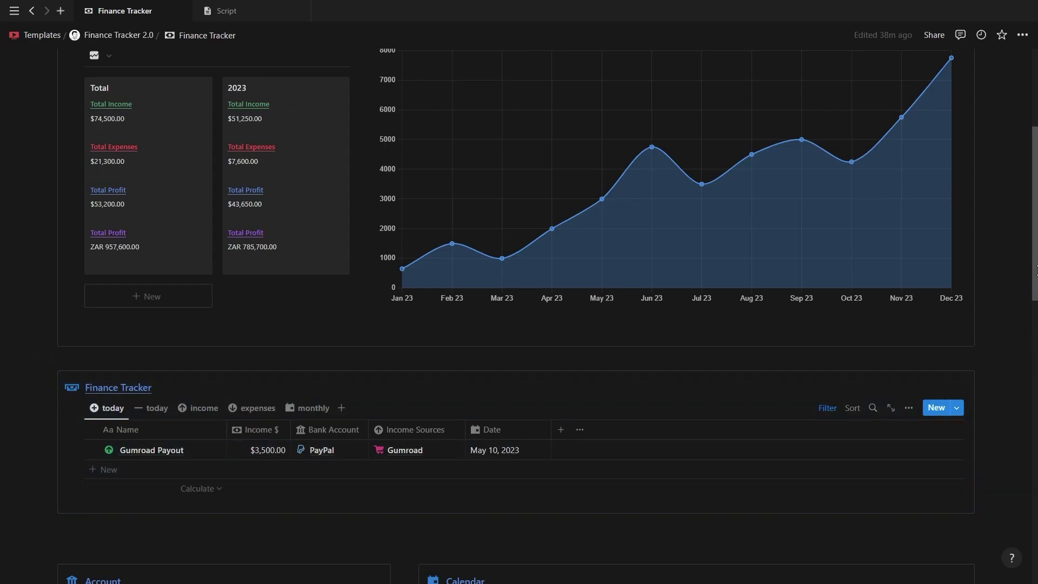
mouse_move(1037, 272)
left_mouse_down()
mouse_move(1036, 174)
mouse_move(1037, 438)
left_mouse_up()
scroll(698, 325, "down", 1)
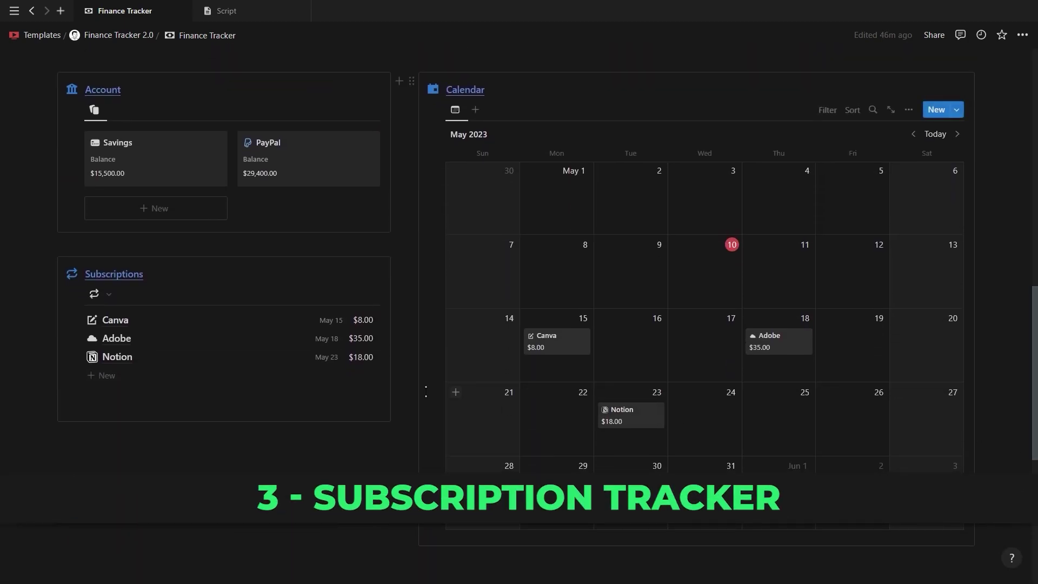
Step: Create a Twitter Blue subscription and give it a pencil icon
left_click(271, 377)
type("Twitter Bl")
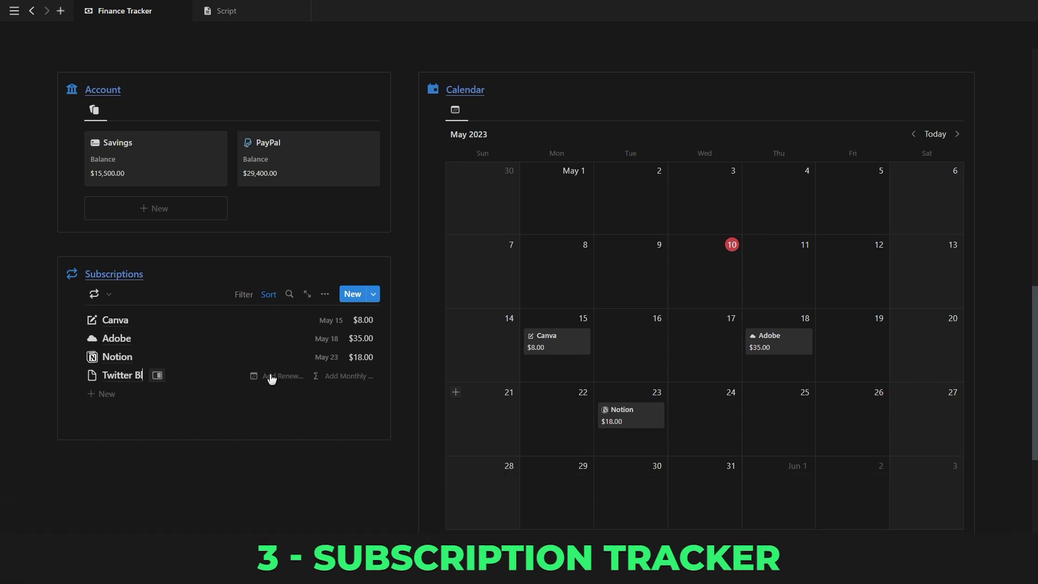
type("ue")
key("Return")
left_click(592, 59)
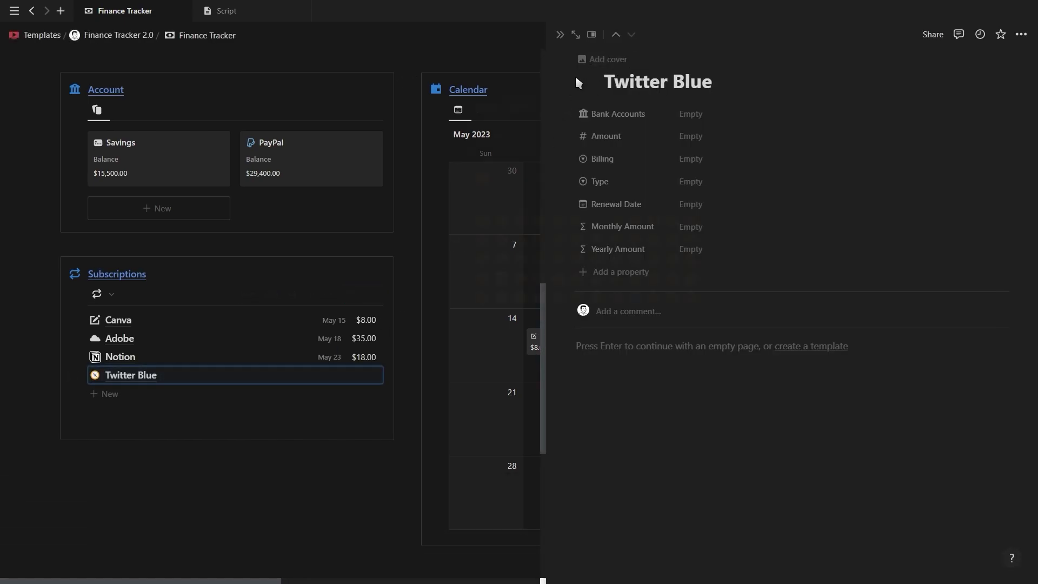
left_click(575, 82)
left_click(520, 109)
left_click(480, 169)
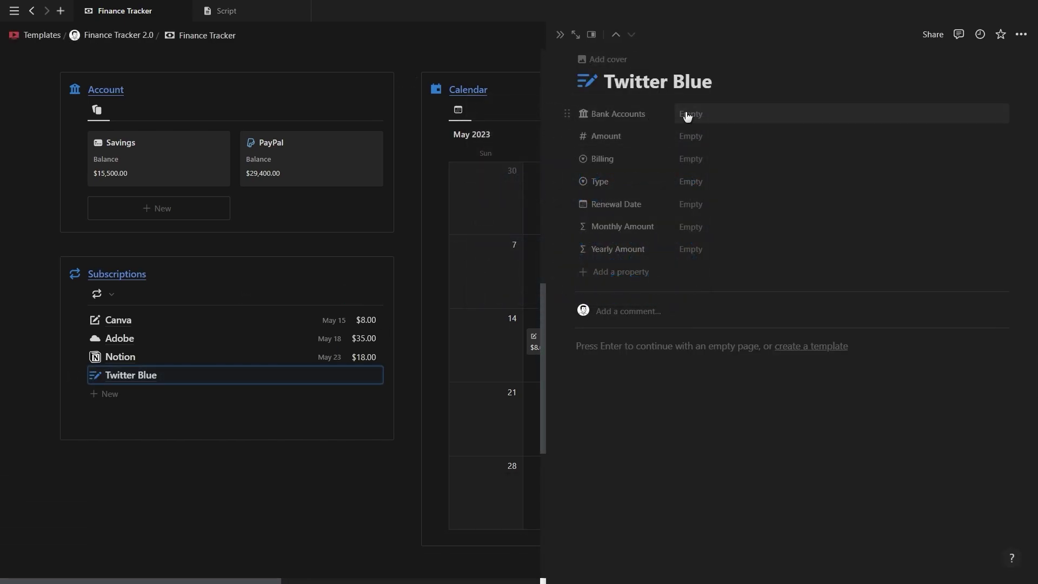
Step: Set Twitter Blue to Savings, $8.00 monthly, Brand type, renewing May 10, 2023
left_click(686, 114)
left_click(702, 154)
left_click(692, 137)
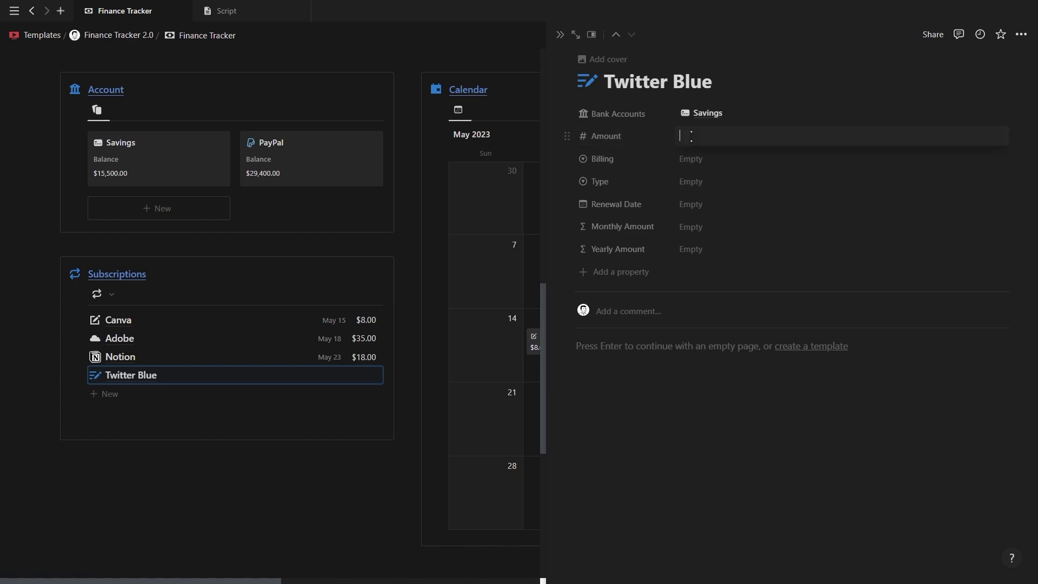
type("$8.00")
left_click(701, 158)
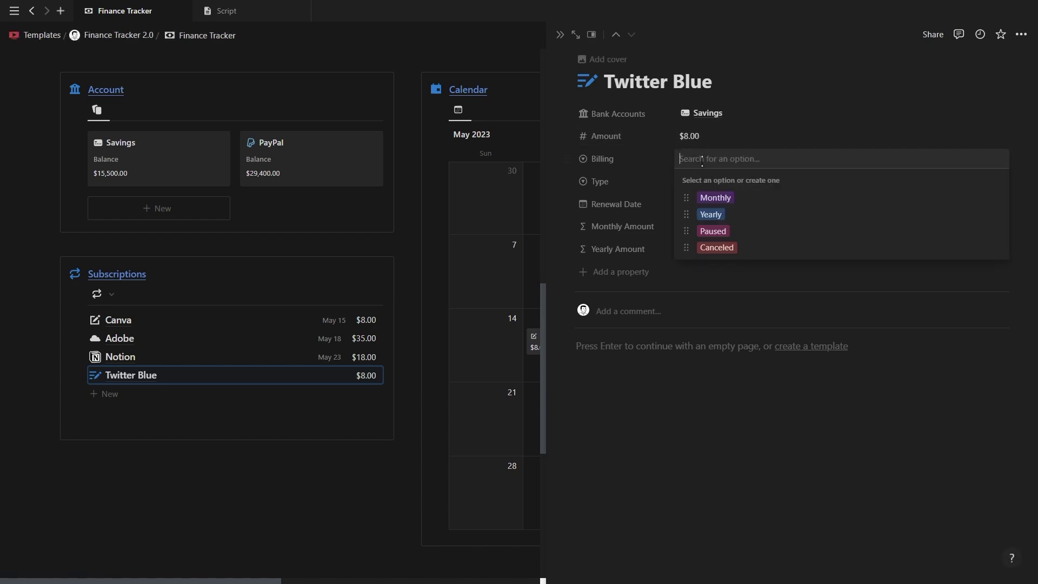
left_click(715, 199)
left_click(699, 180)
left_click(711, 221)
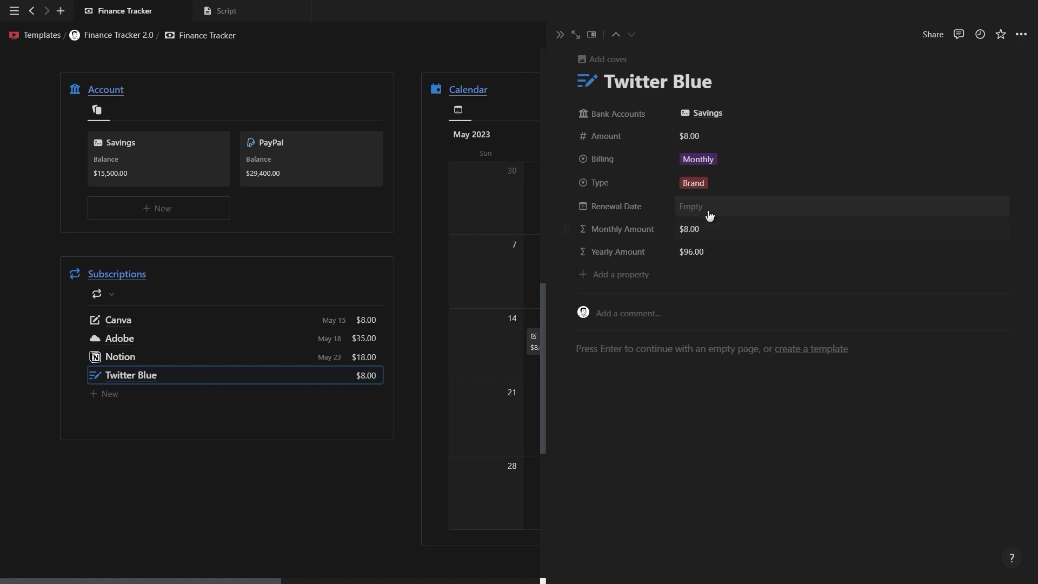
left_click(755, 310)
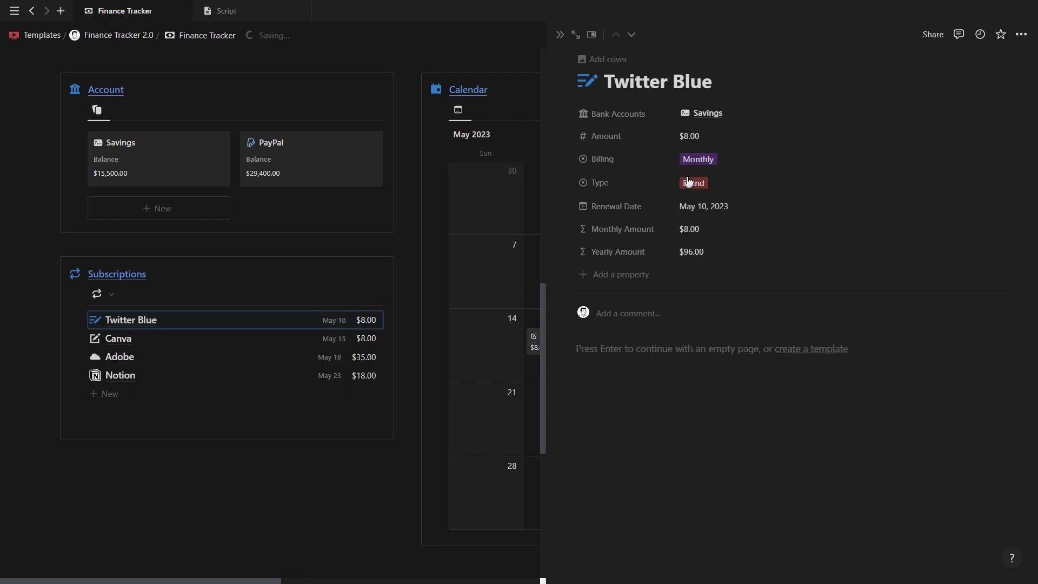
left_click(704, 161)
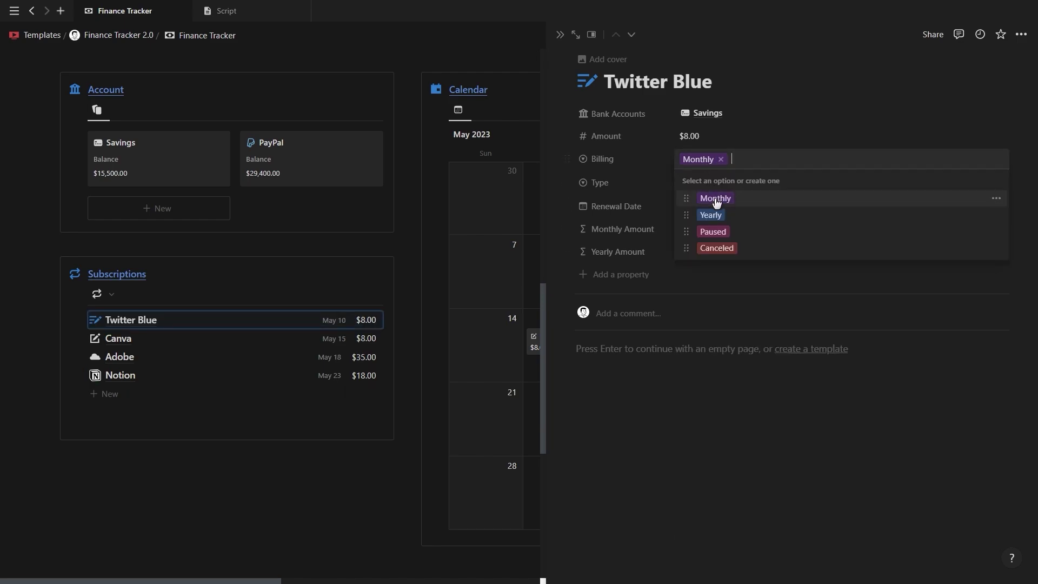
left_click(716, 199)
left_click(704, 161)
left_click(710, 215)
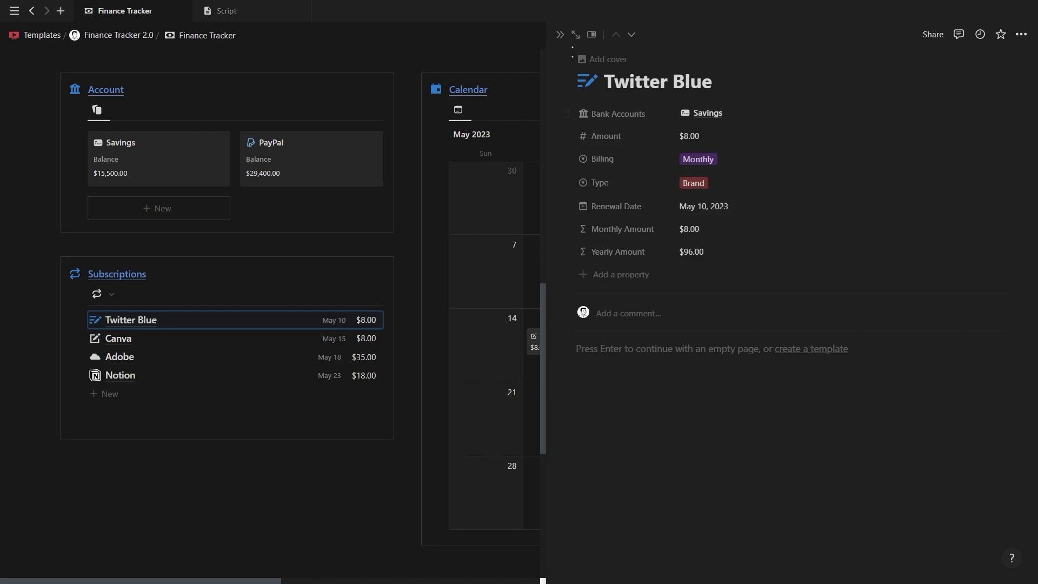
left_click(560, 35)
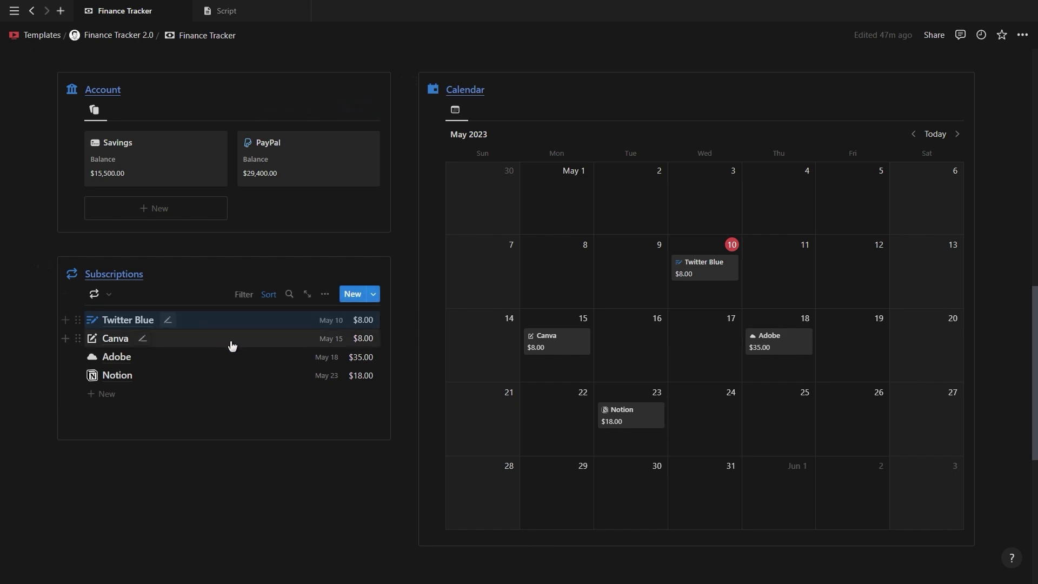
Step: Show Subscriptions as a table and move Twitter Blue's renewal to June 10
left_click(88, 297)
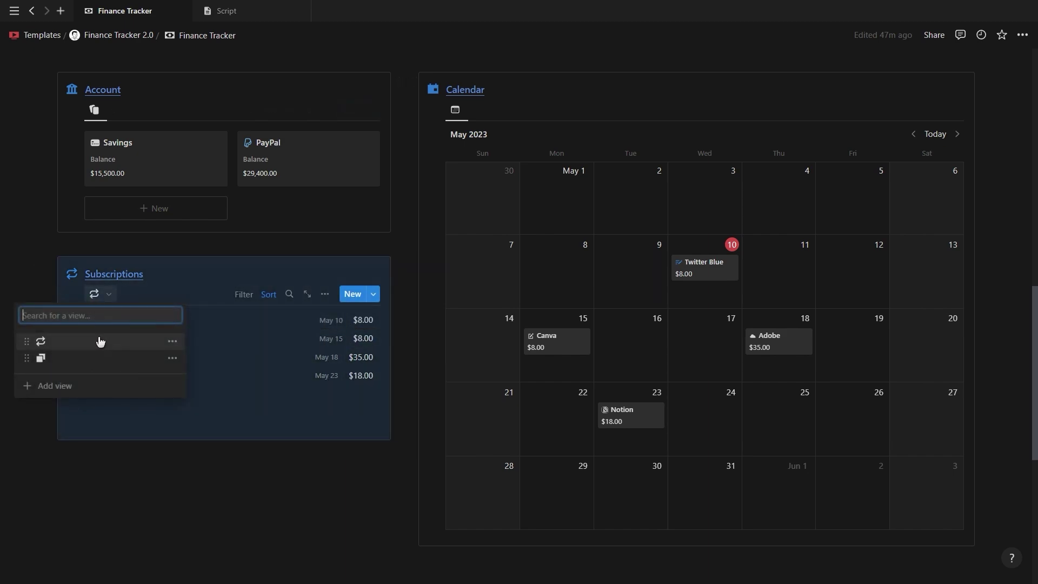
left_click(89, 362)
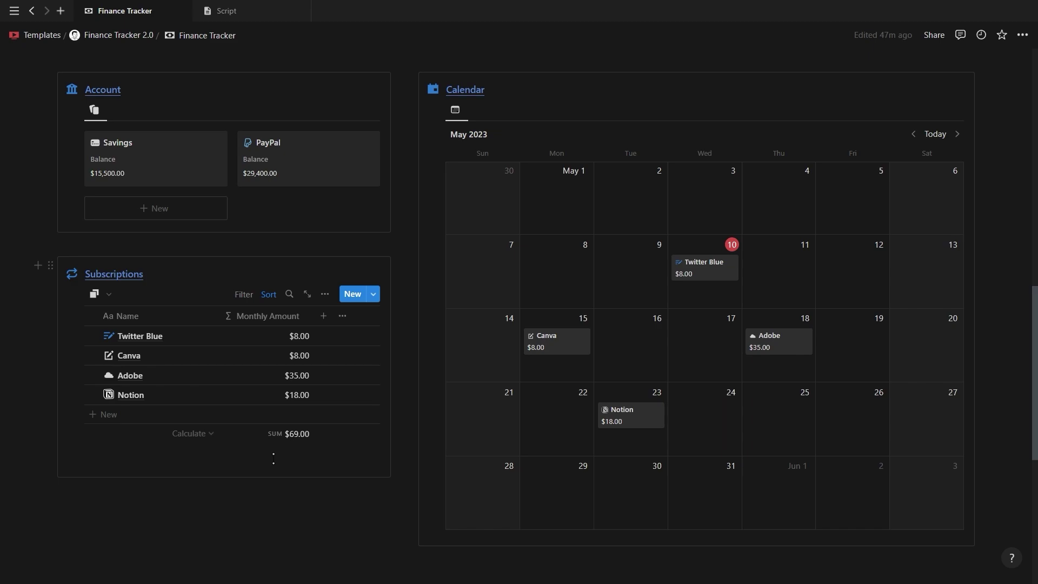
left_click(711, 274)
left_click(442, 361)
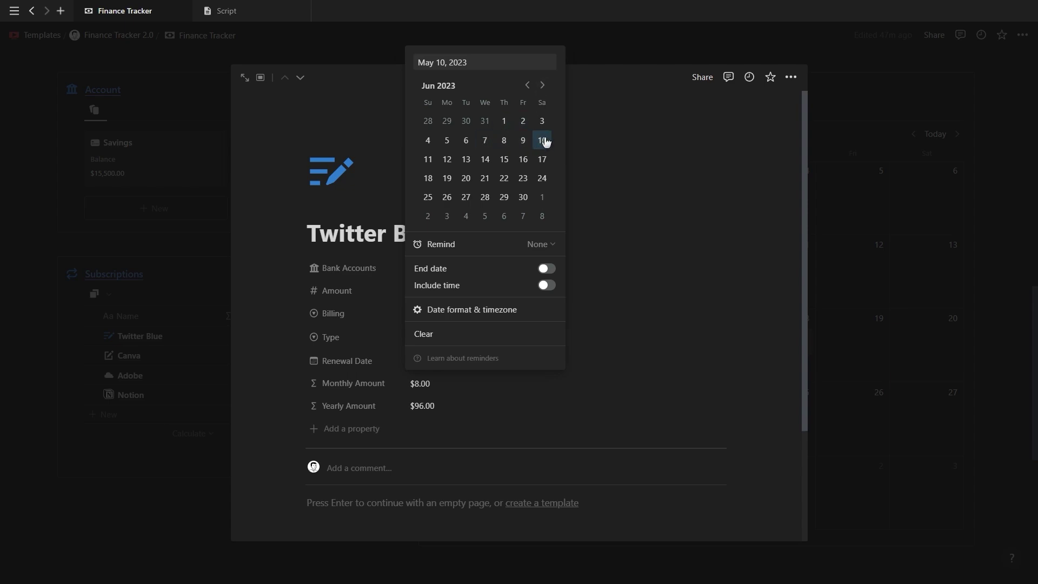
left_click(758, 157)
left_click(871, 190)
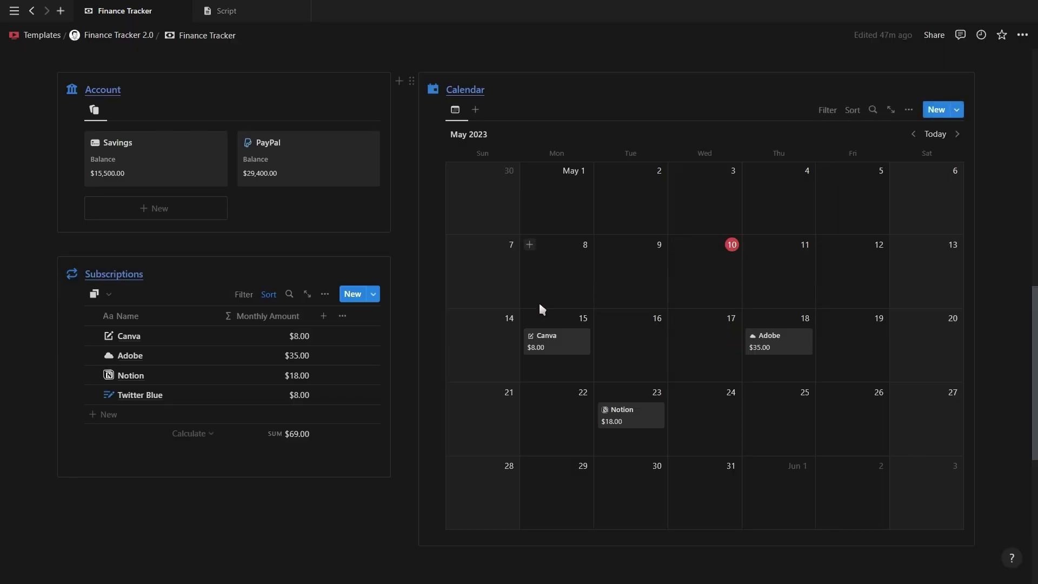
scroll(542, 309, "up", 5)
Step: Log an $8 Twitter Blue expense from Savings tagged Software
left_click(157, 241)
left_click(157, 280)
type("Twitter Blue")
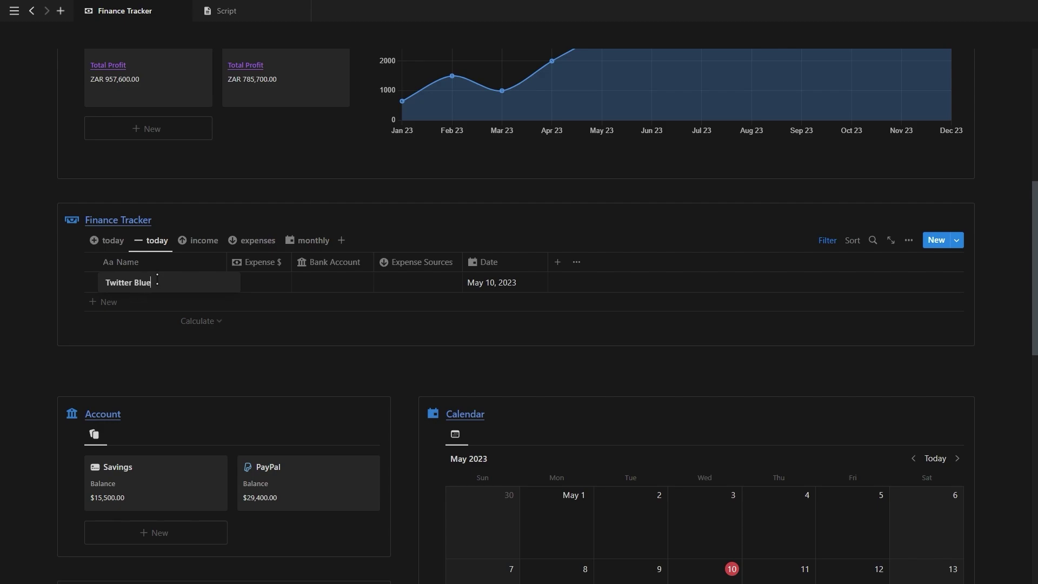
left_click(271, 283)
type("8")
left_click(332, 282)
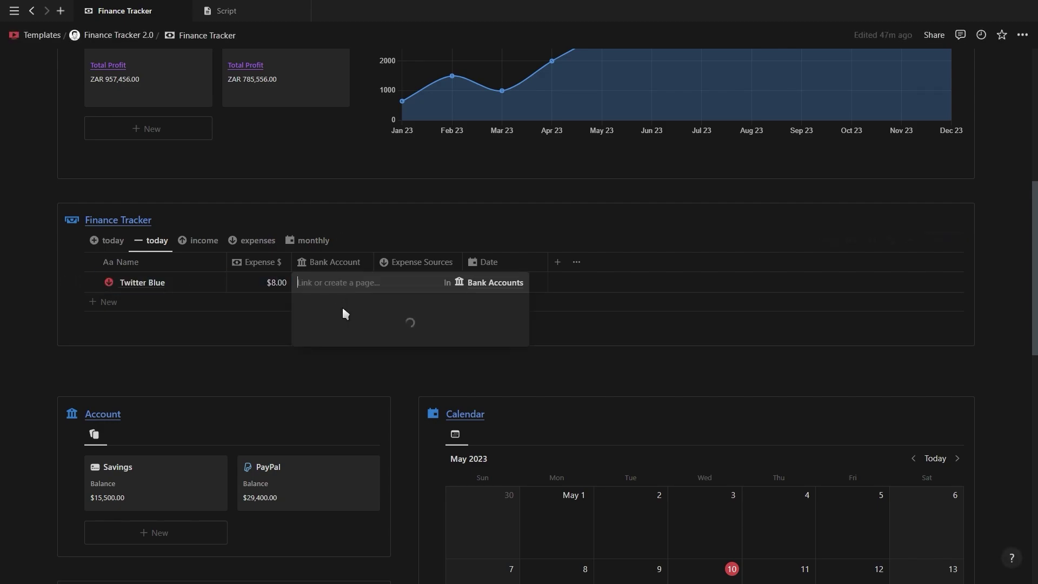
left_click(344, 313)
left_click(418, 282)
left_click(406, 322)
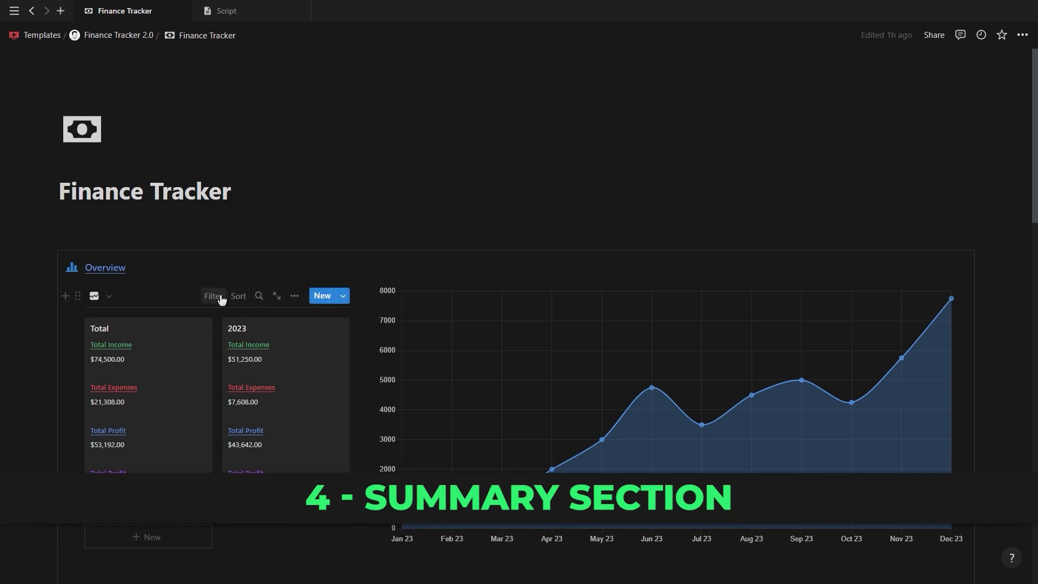
Step: Filter the Overview gallery to Name is not 2023, saved for everyone
left_click(213, 295)
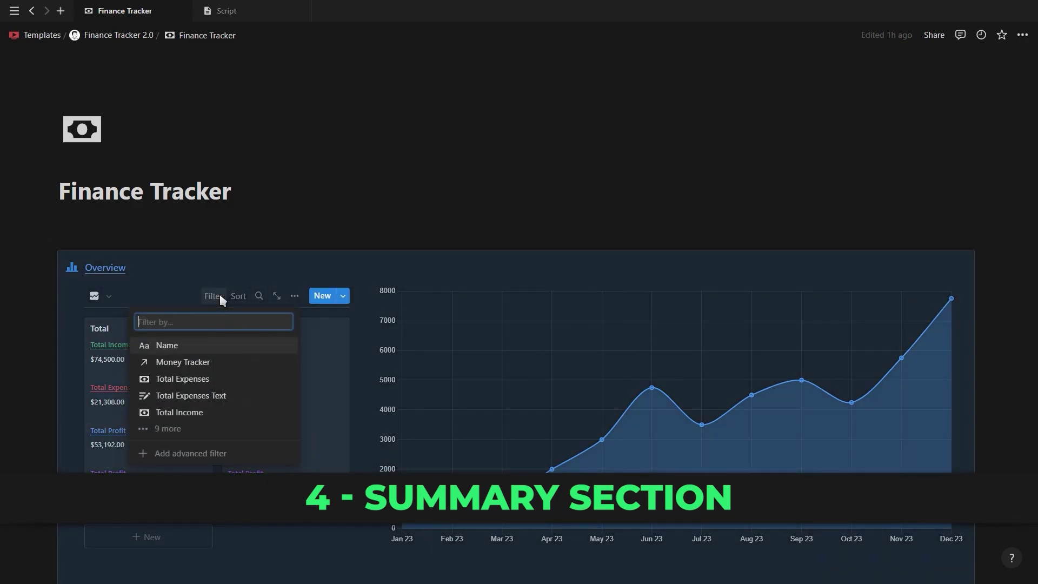
left_click(186, 348)
left_click(84, 339)
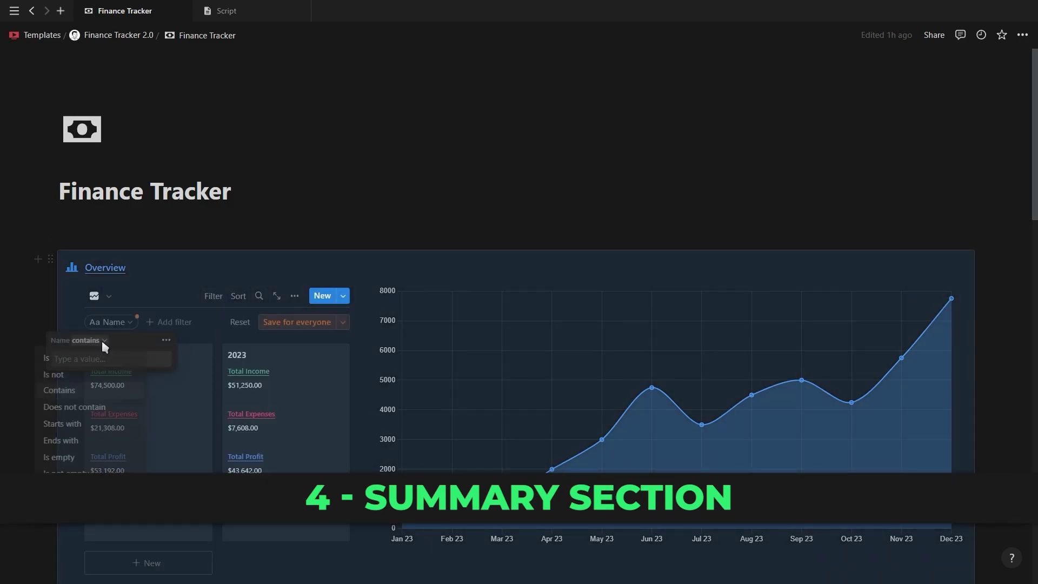
left_click(64, 375)
type("2023")
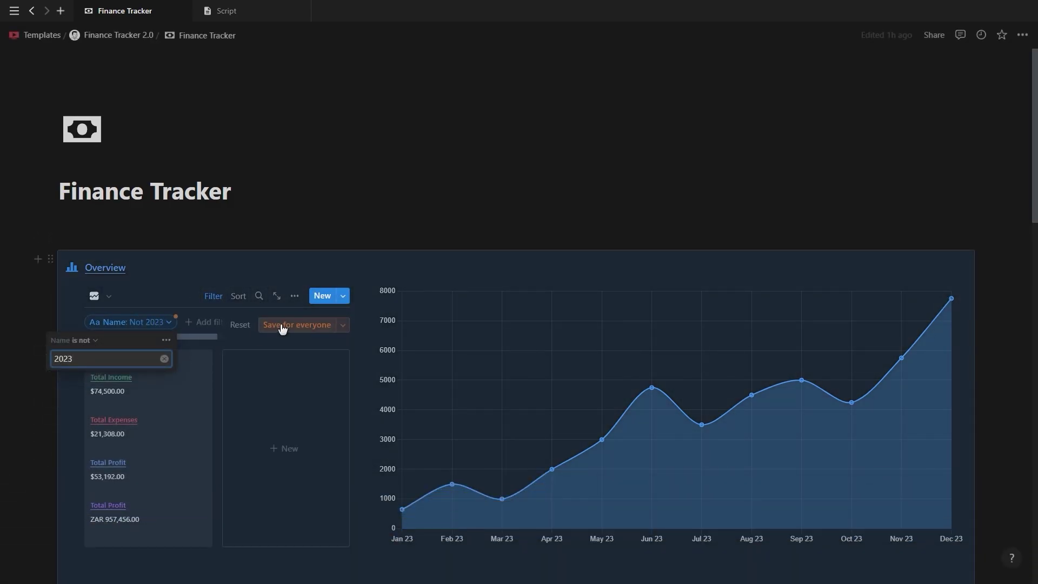
left_click(281, 322)
scroll(396, 345, "down", 2)
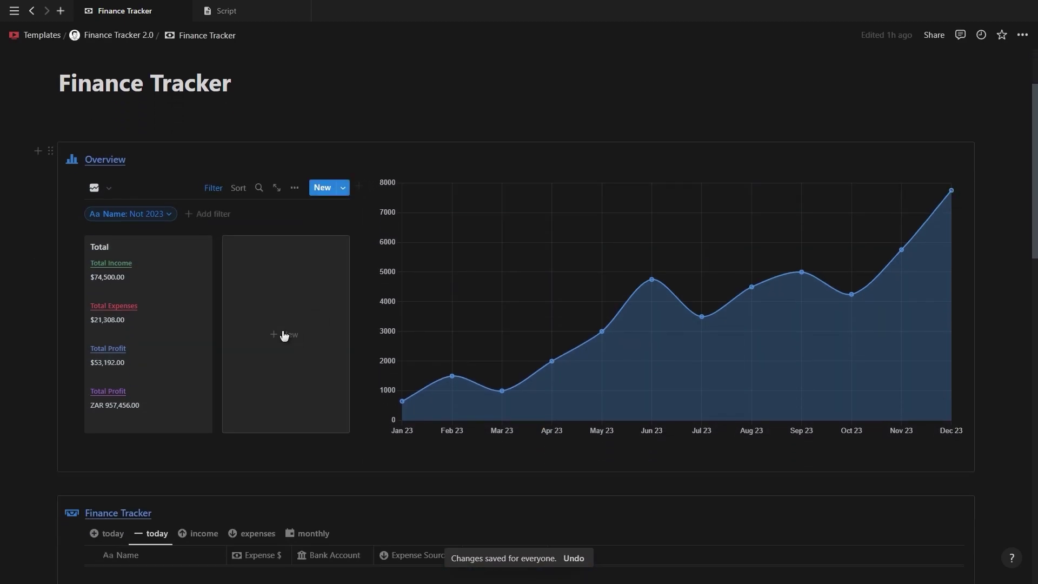
Step: Add a 2024 card with a green Total Income label and red Total Expenses label
left_click(284, 336)
type("2024")
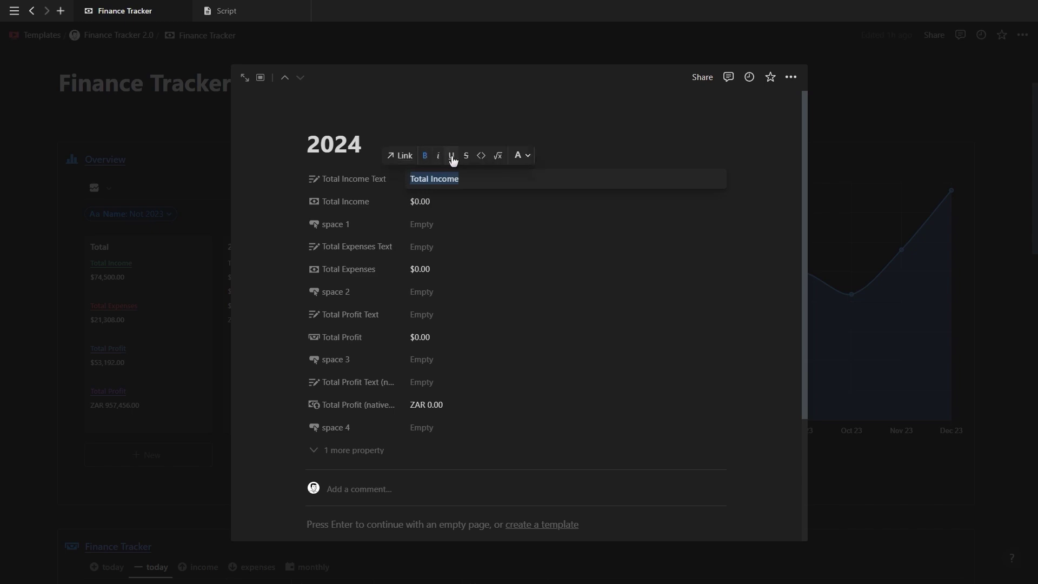
left_click(521, 155)
left_click(503, 234)
left_click(442, 225)
type("Total Expenses")
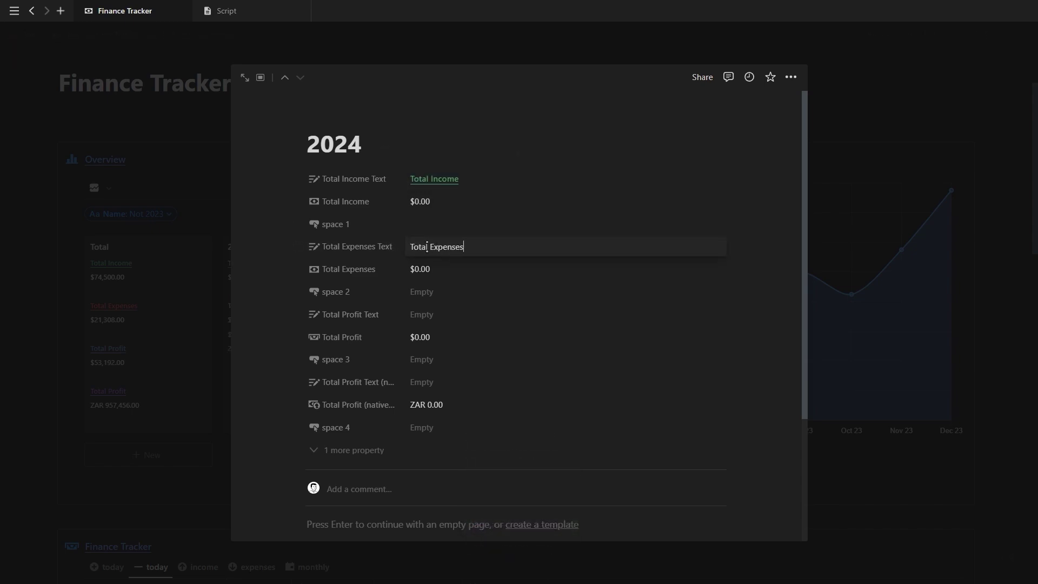
left_click(521, 223)
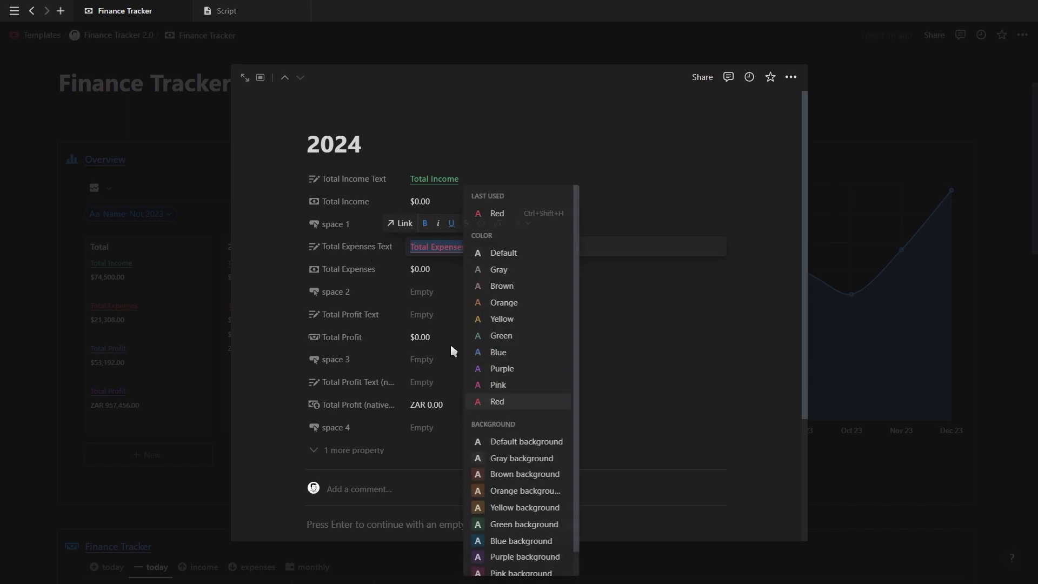
left_click(503, 398)
left_click(180, 291)
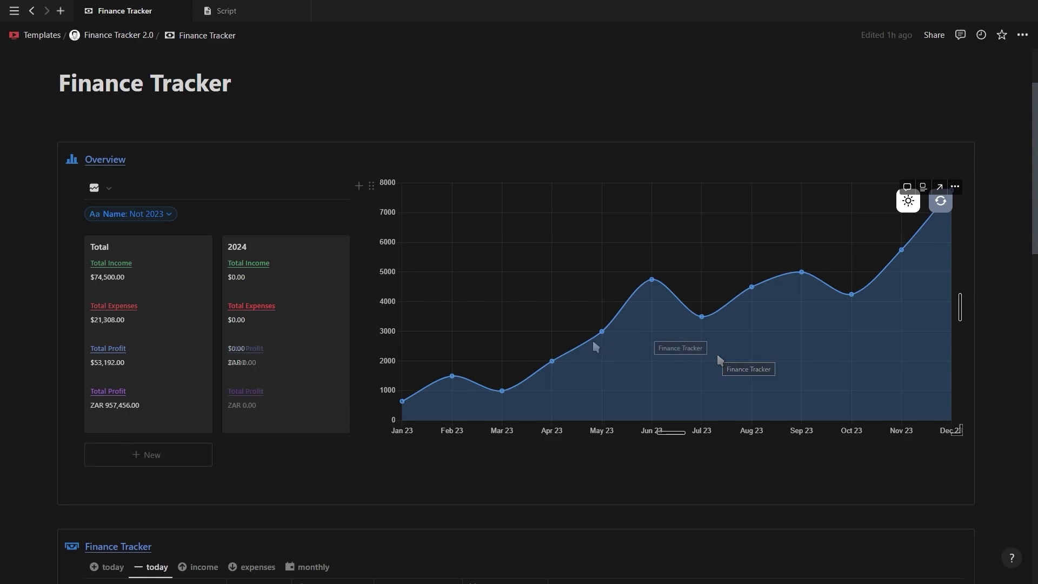
Step: Review gallery layout and card preview, and move Total Income Text below Total Expenses
mouse_move(276, 212)
left_click(297, 190)
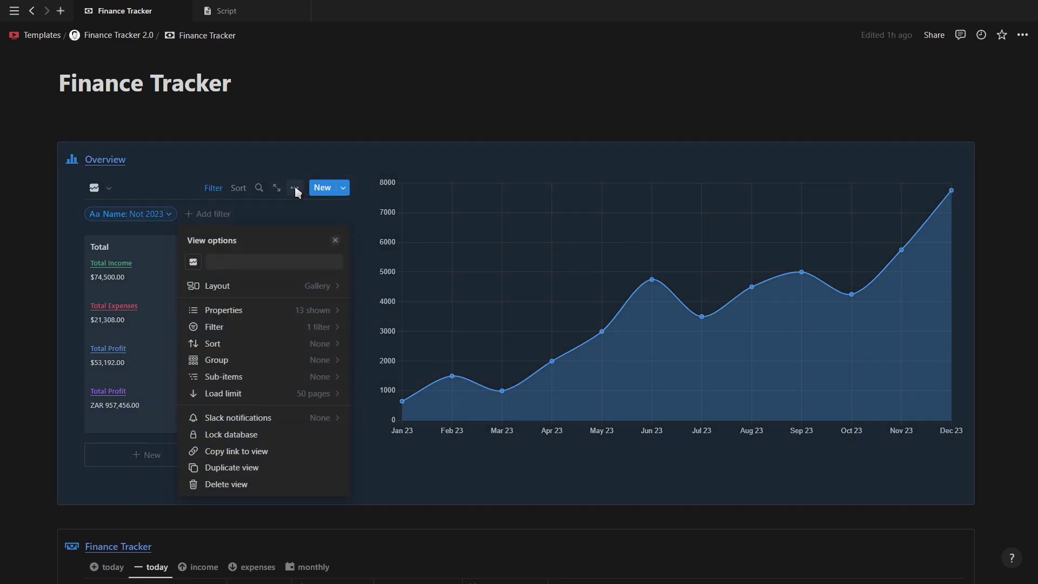
left_click(232, 287)
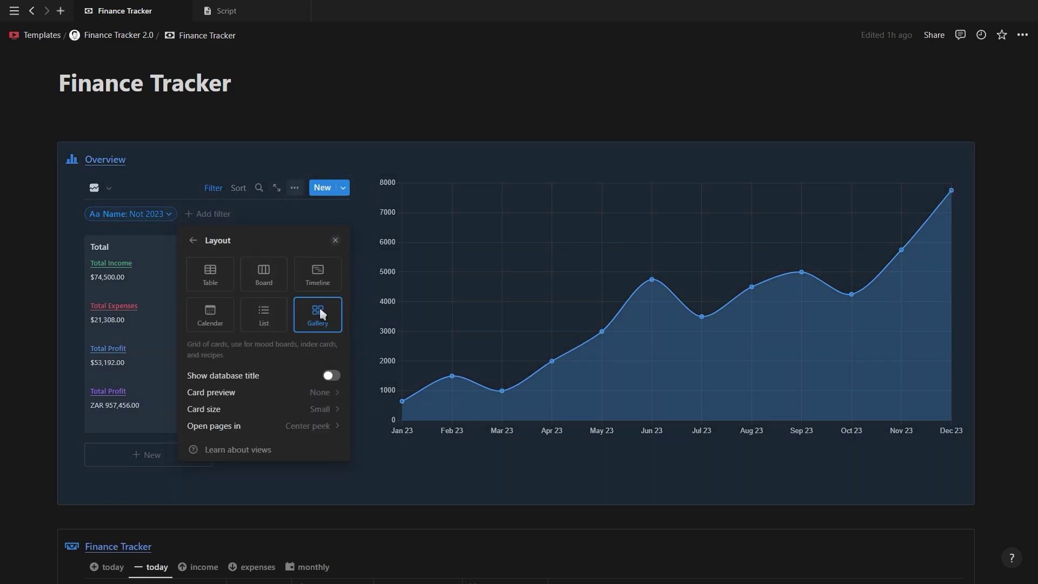
left_click(297, 392)
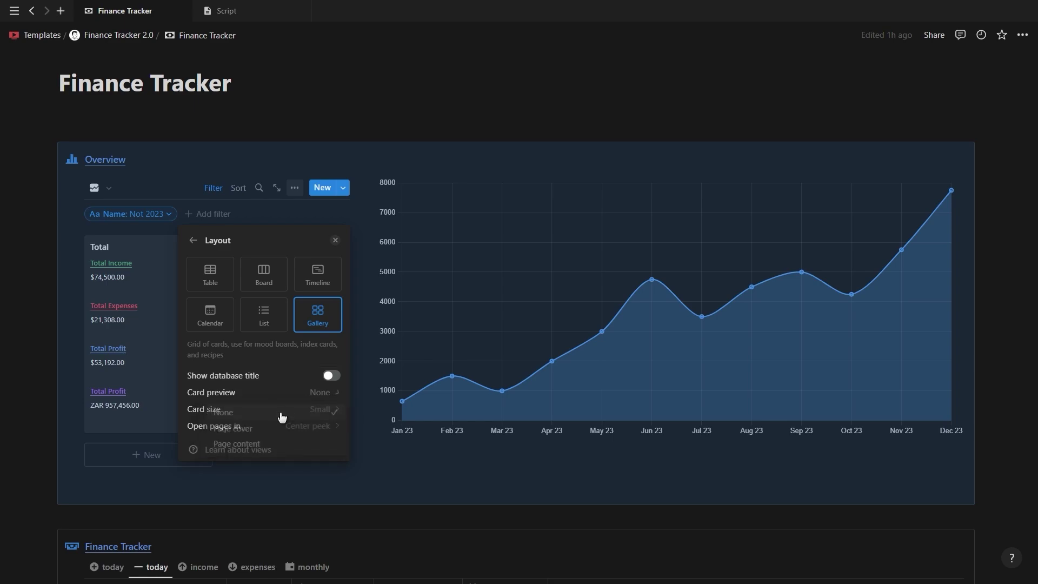
left_click(195, 240)
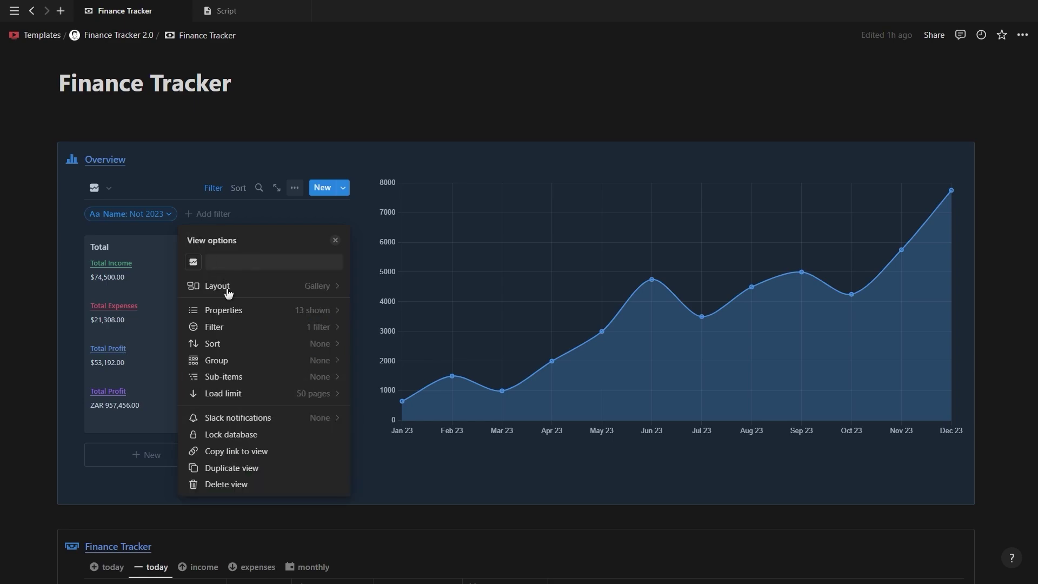
left_click(238, 314)
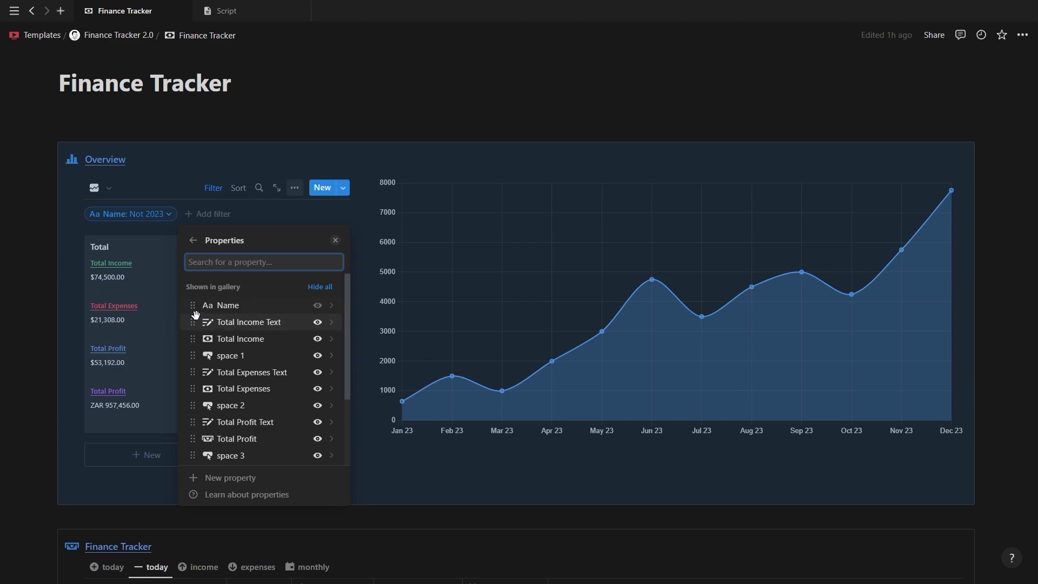
mouse_move(192, 322)
left_mouse_down()
mouse_move(192, 439)
mouse_move(192, 321)
left_mouse_up()
left_click(336, 242)
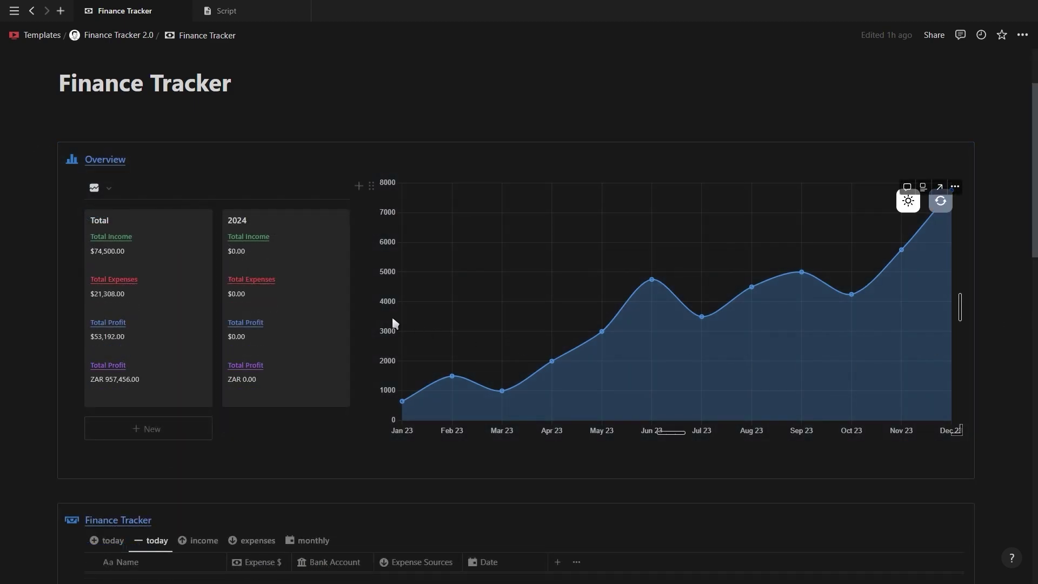
Step: Inspect the 2024 card's Total Income and Total Expenses rollups and Total Profit formula
left_click(313, 303)
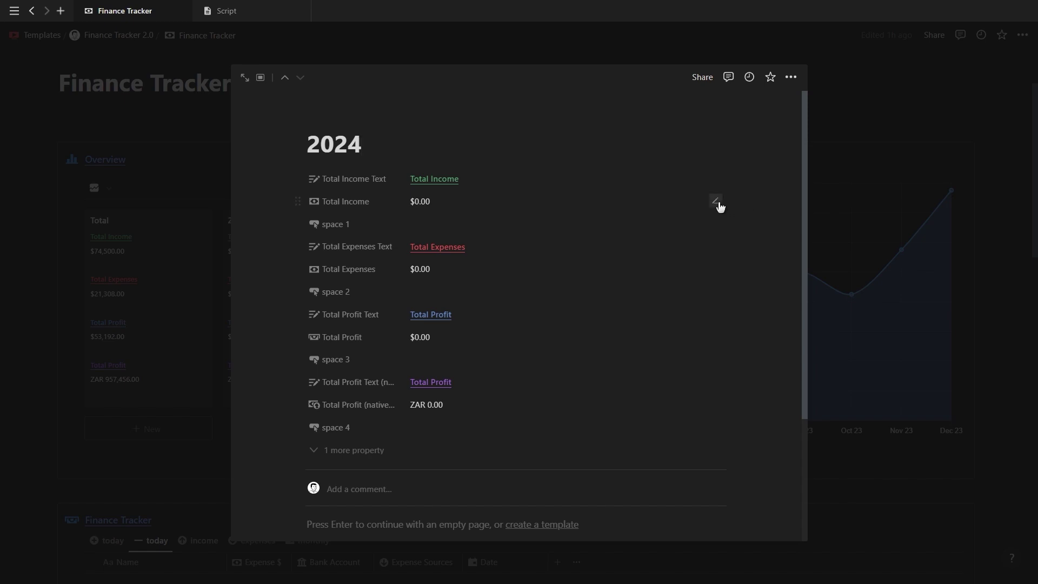
left_click(716, 202)
left_click(687, 215)
left_click(713, 270)
left_click(712, 272)
left_click(623, 337)
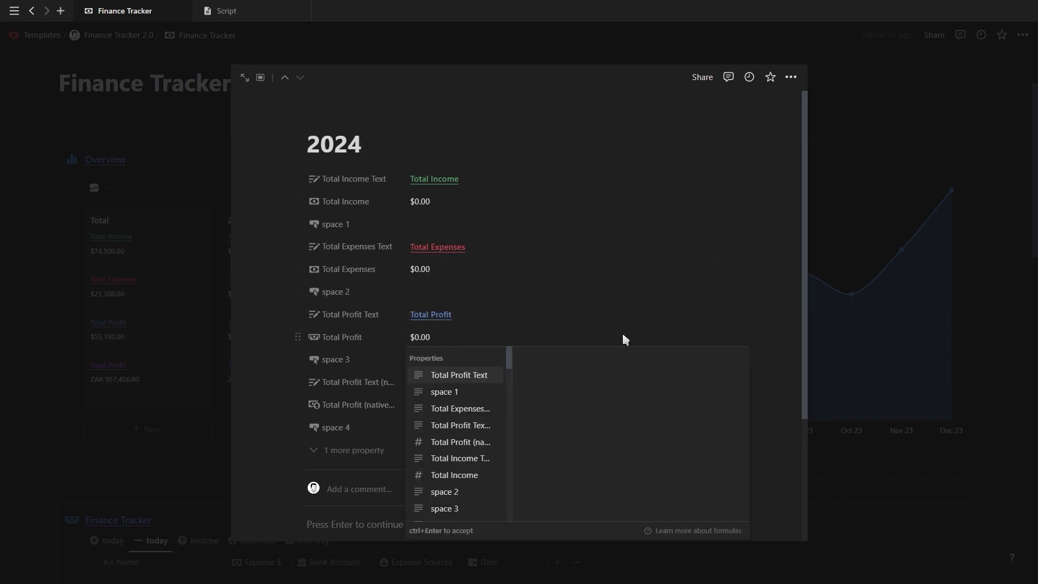
left_click(527, 328)
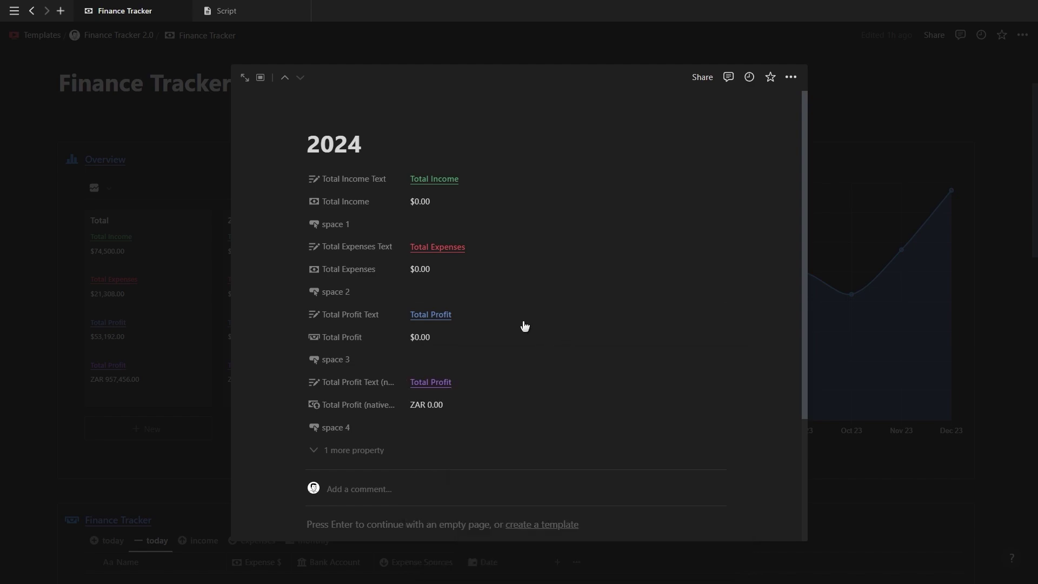
Step: Remove the multiplication from the native-currency profit formula and format it as Rand
left_click(435, 411)
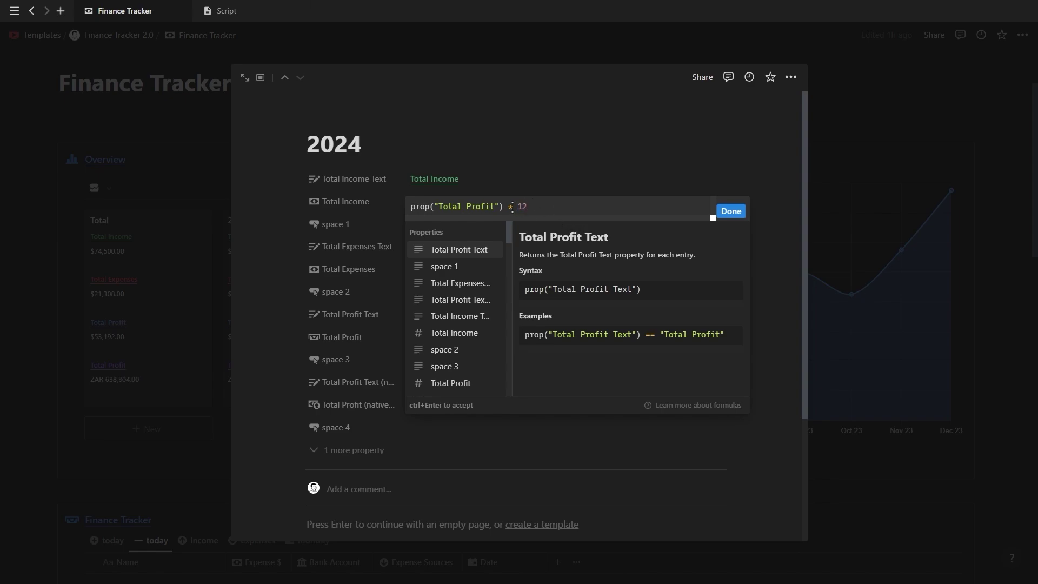
key("BackSpace")
type("/")
left_click(731, 212)
left_click(349, 405)
left_click(350, 443)
left_click(430, 231)
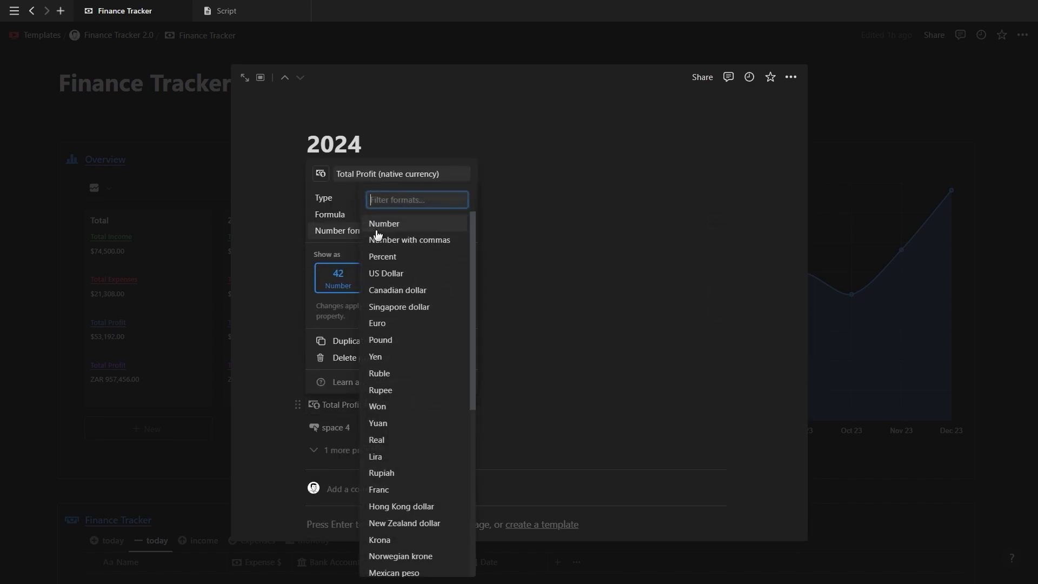
left_click(391, 374)
left_click(430, 231)
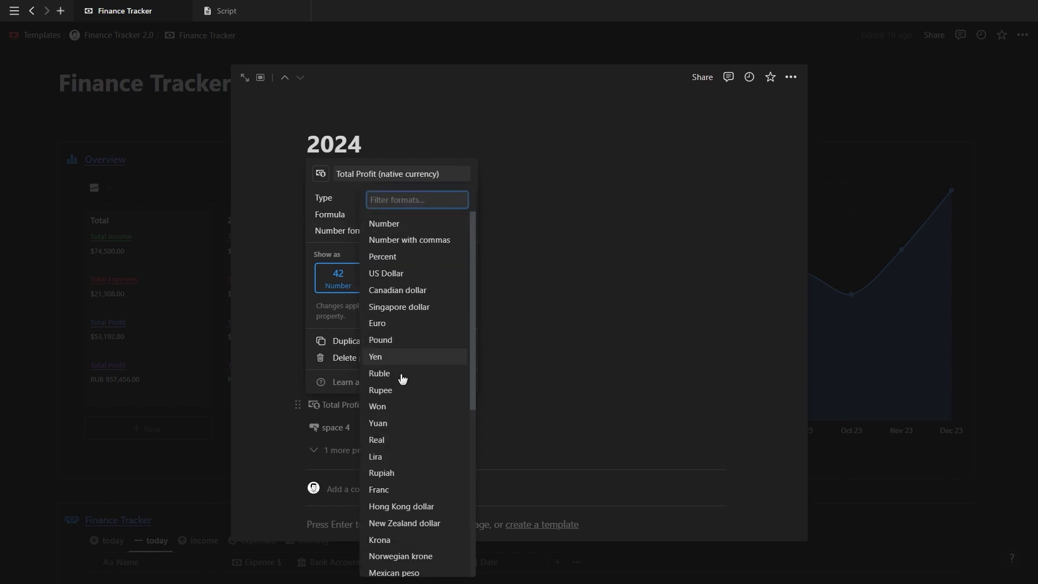
left_click(401, 486)
left_click(437, 231)
type("ra")
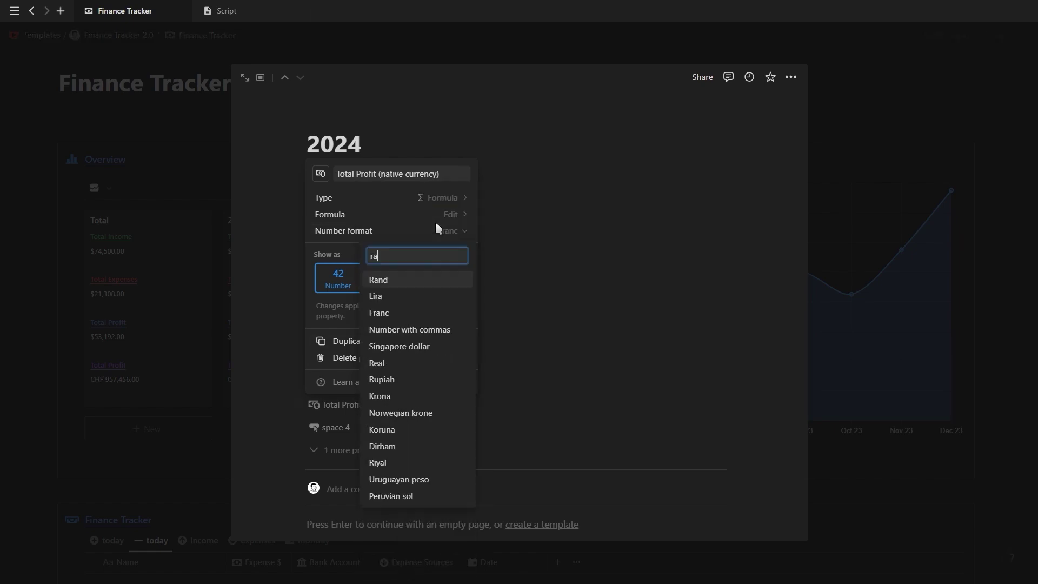
key("Return")
key("Escape")
key("Escape")
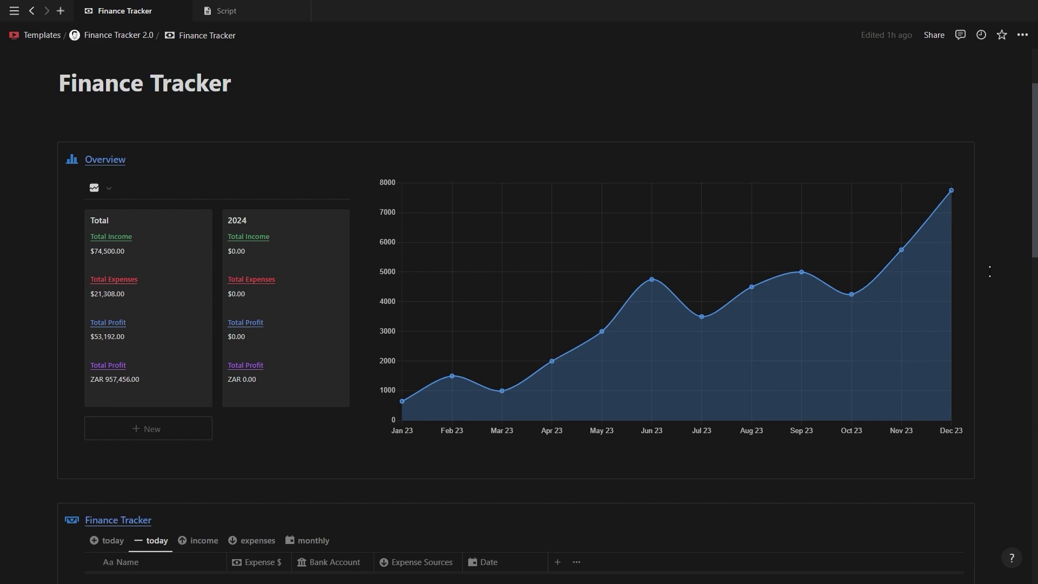
scroll(811, 325, "down", 4)
scroll(941, 333, "down", 1)
Step: Edit the Income template and remove 2023 from its Stats links
left_click(959, 326)
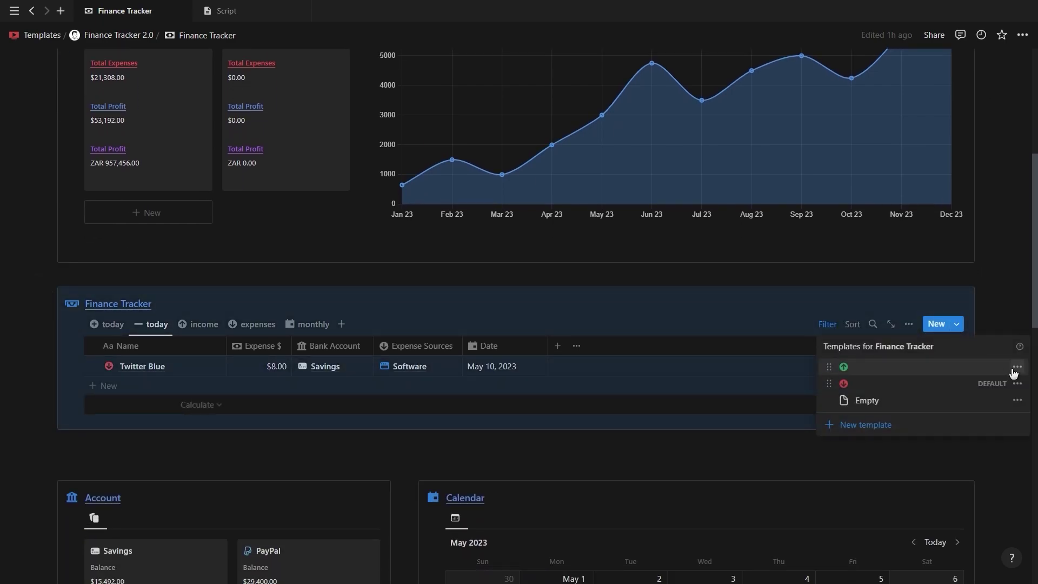
left_click(1017, 366)
left_click(878, 367)
scroll(374, 276, "down", 1)
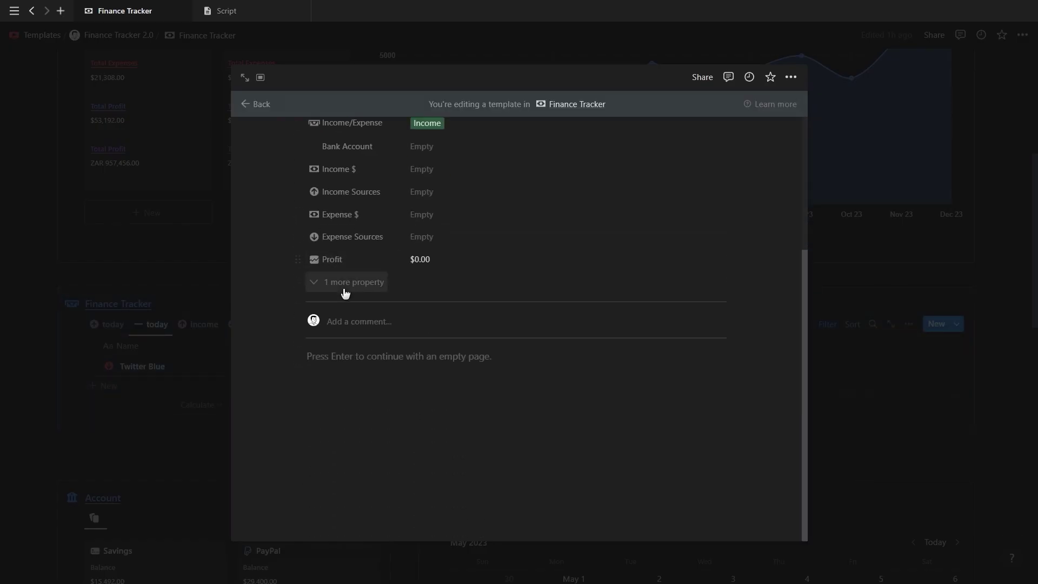
left_click(349, 282)
left_click(706, 301)
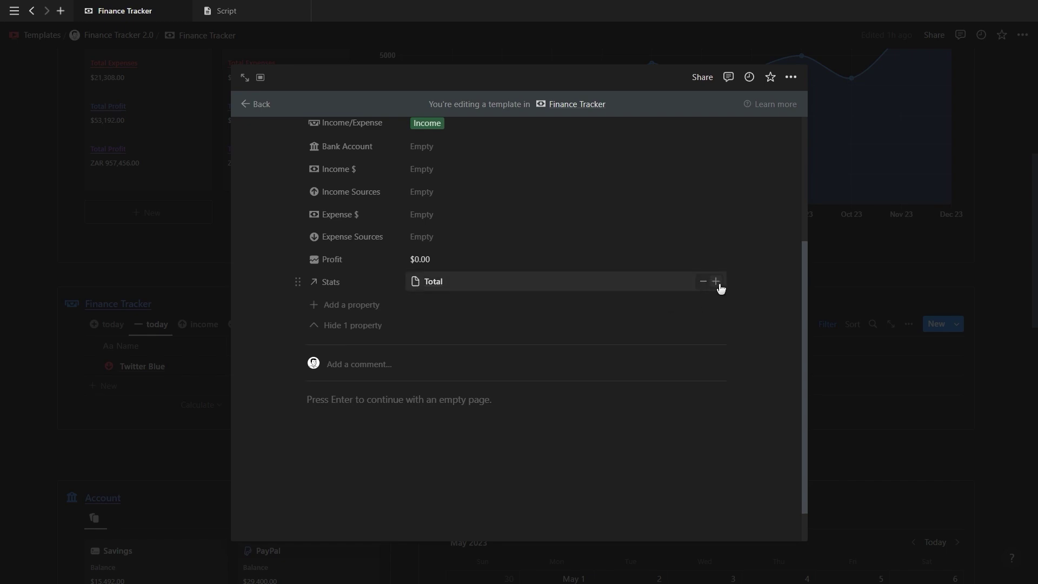
Step: Link the Income template's Stats relation to 2024 and close the template
left_click(718, 284)
left_click(521, 323)
left_click(252, 260)
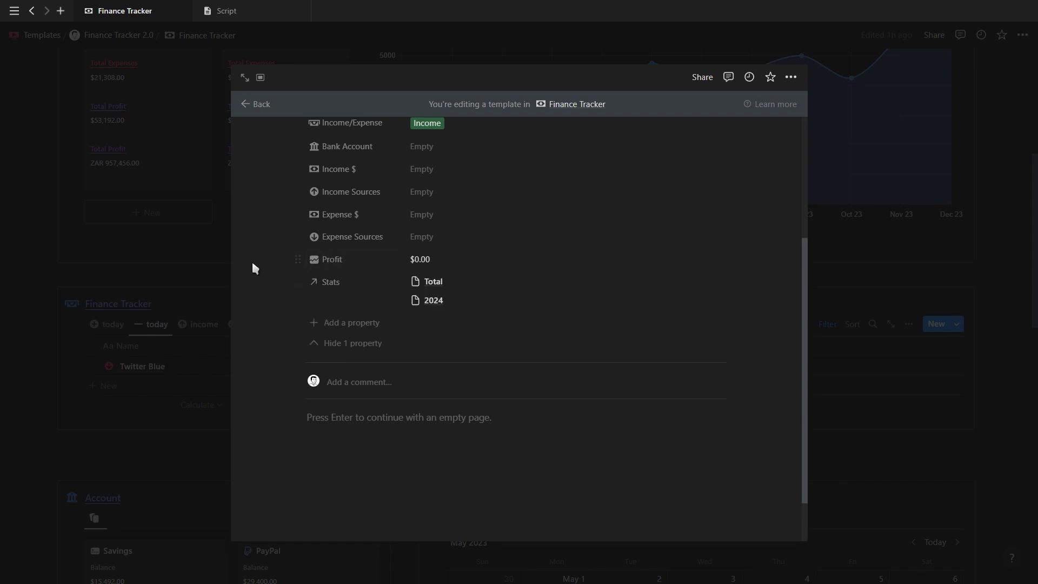
key("Escape")
Step: Add a new Finance Tracker table view with the database title hidden
left_click(341, 221)
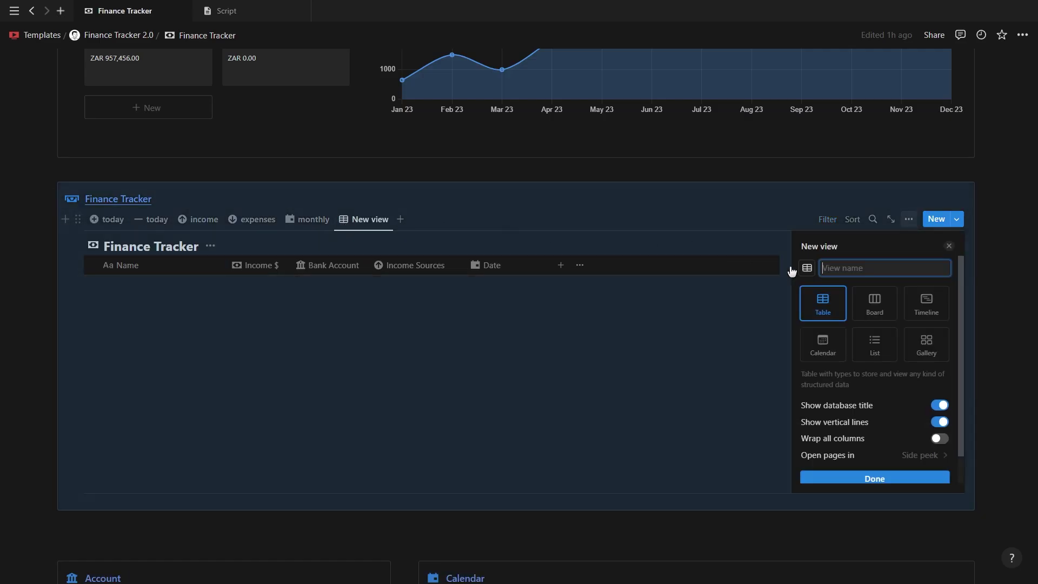
left_click(868, 407)
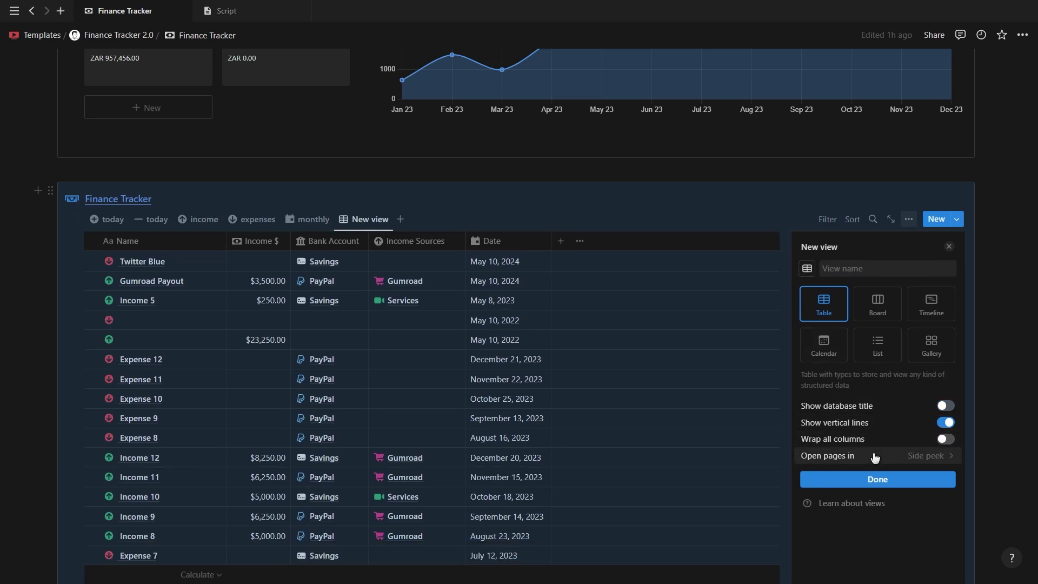
left_click(878, 479)
Step: Hide all properties except Date and Stats, with Stats placed before Date
left_click(852, 316)
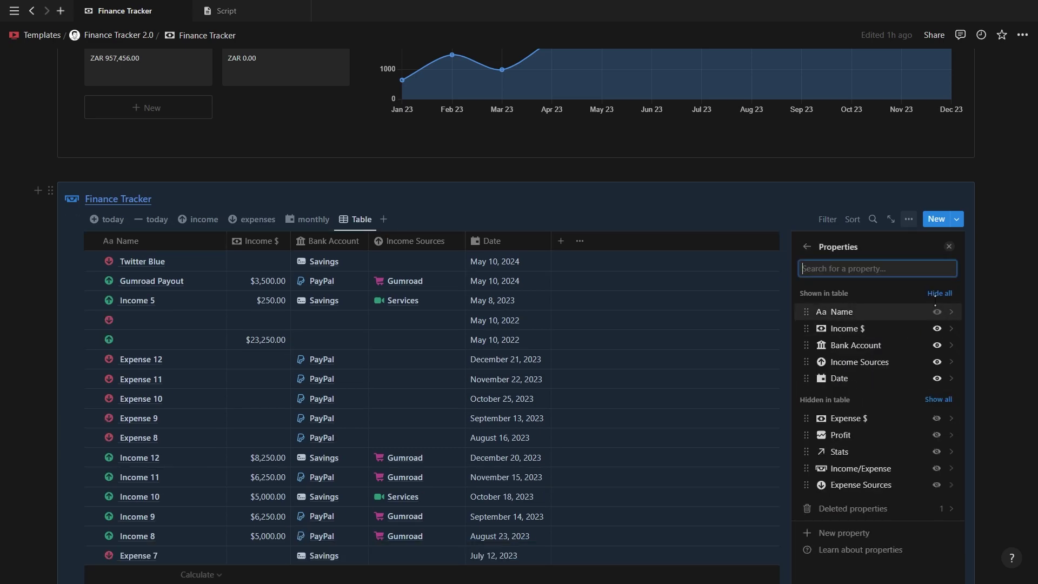
left_click(942, 294)
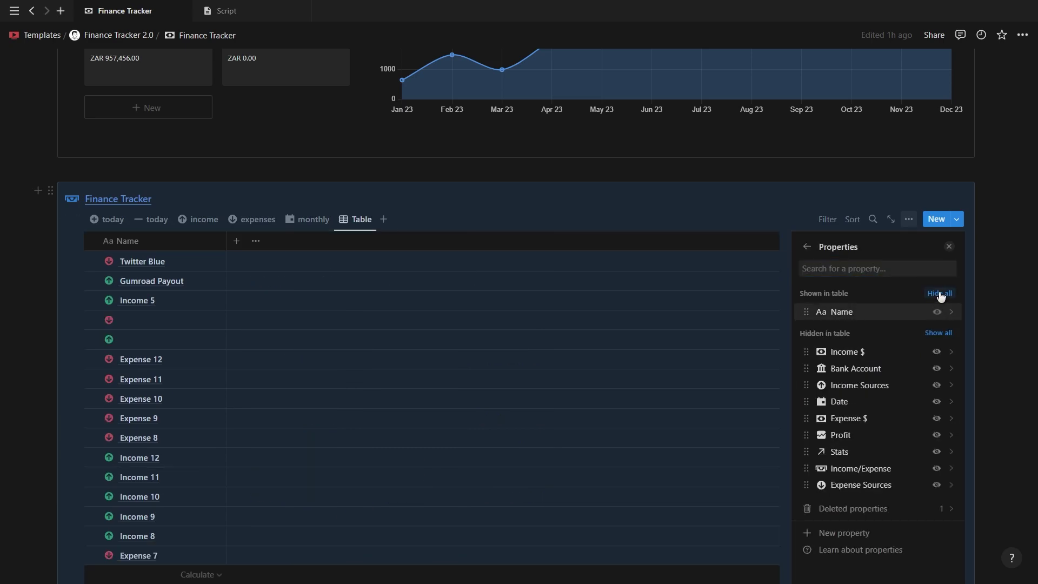
left_click(938, 403)
left_click(936, 452)
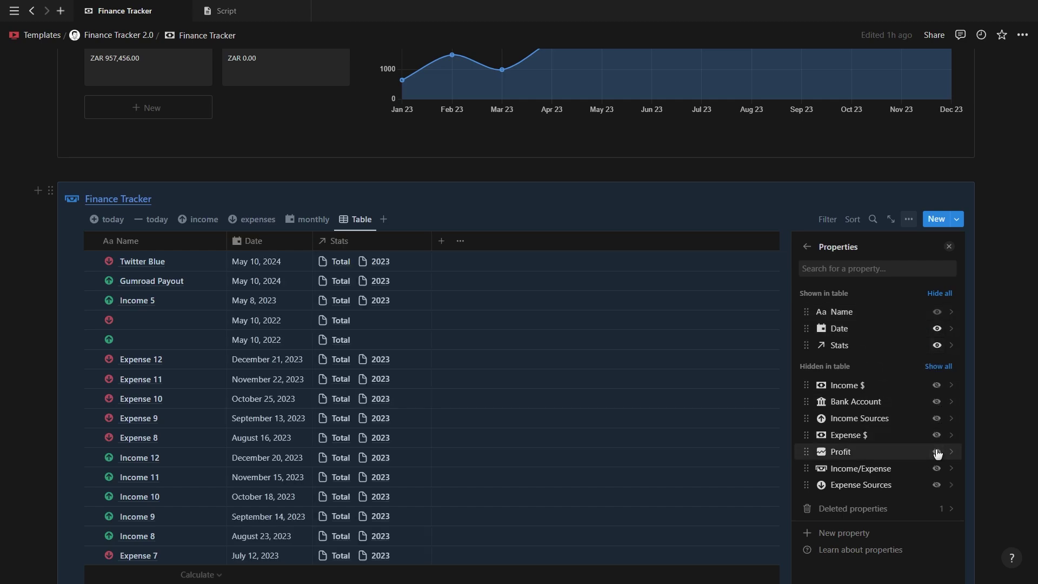
left_click_drag(806, 344, 806, 325)
left_click(948, 248)
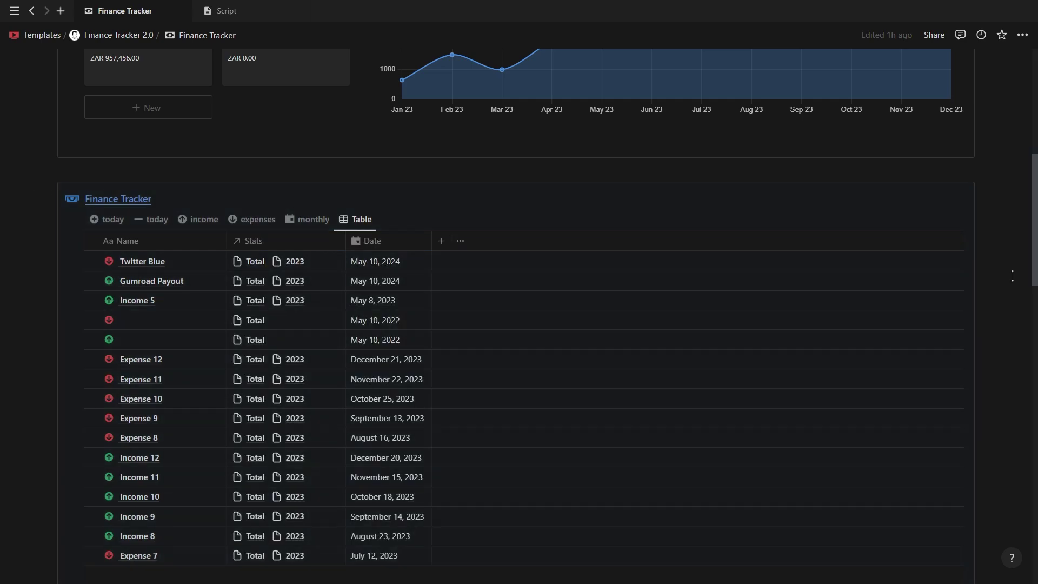
mouse_move(122, 241)
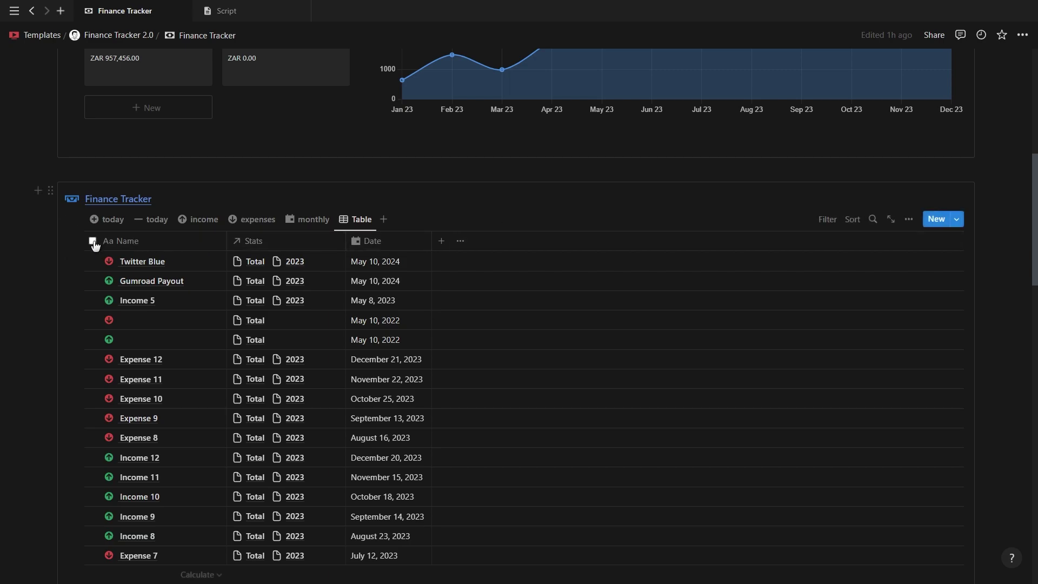
Step: Bulk-edit Stats on all 28 rows, removing 2023 and adding 2024
left_click(94, 243)
scroll(206, 290, "down", 3)
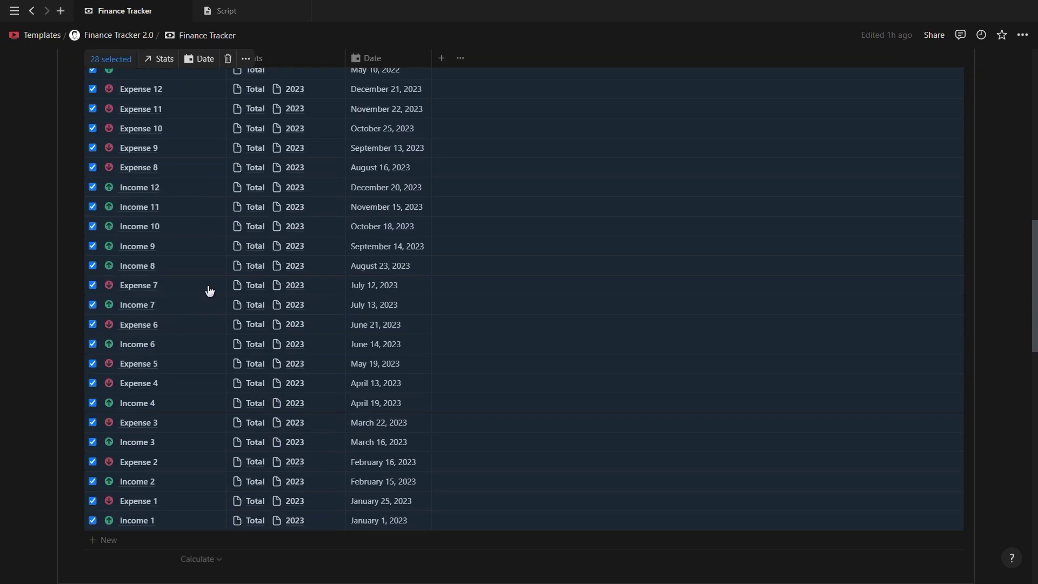
scroll(217, 295, "down", 2)
scroll(216, 295, "up", 3)
scroll(354, 312, "up", 3)
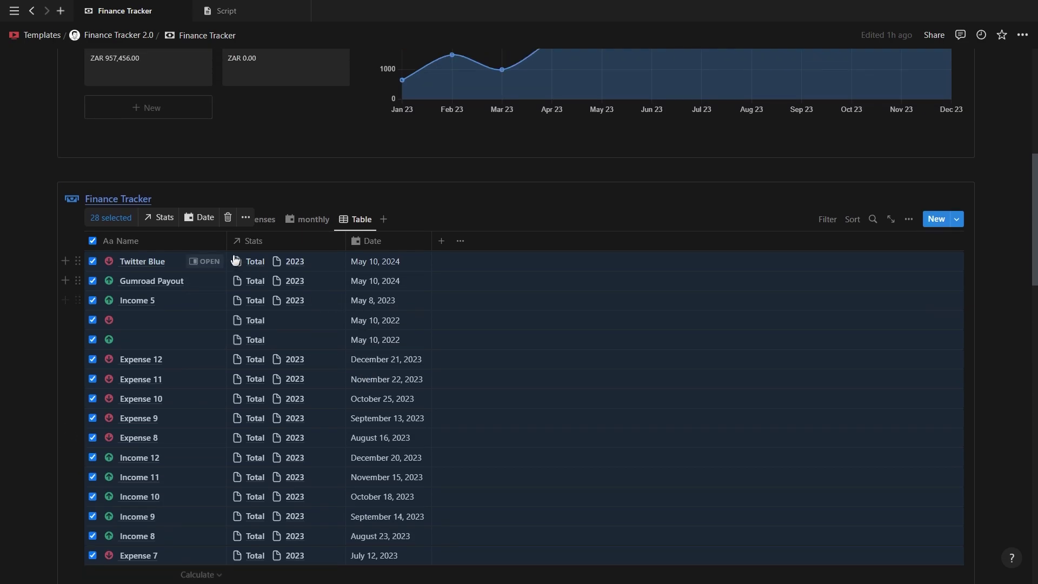
left_click(166, 219)
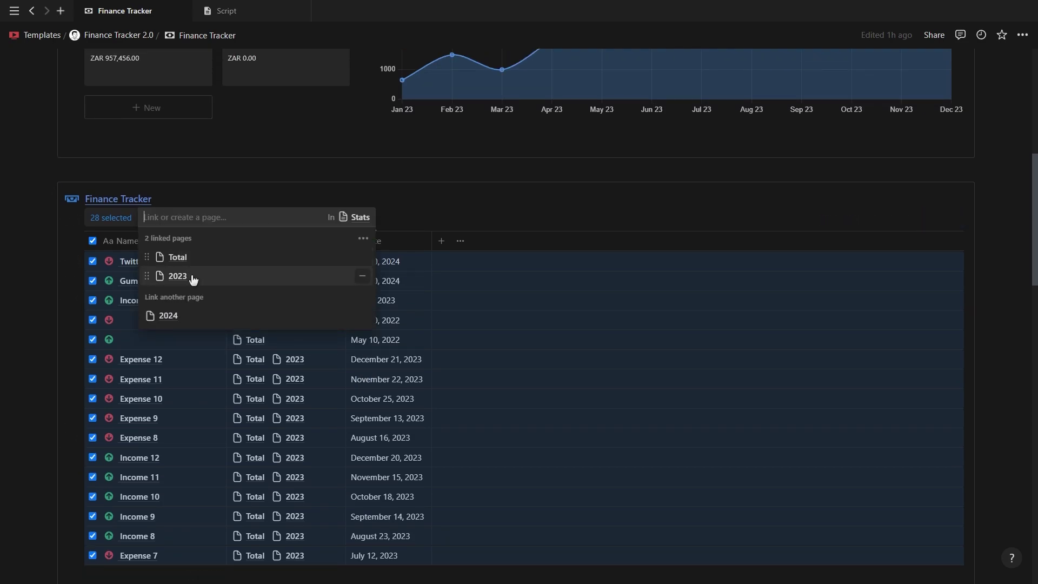
left_click(365, 279)
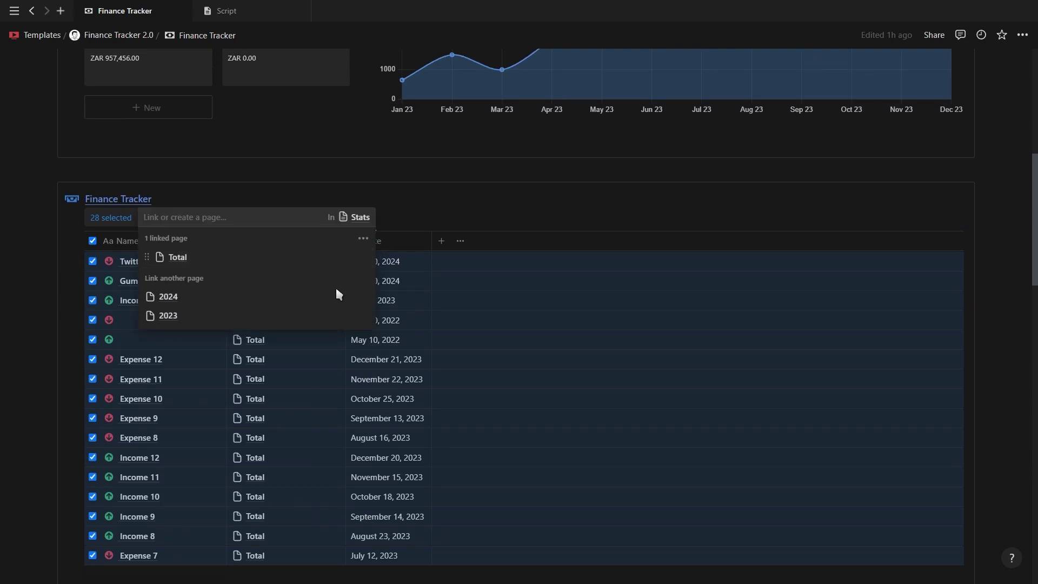
left_click(365, 298)
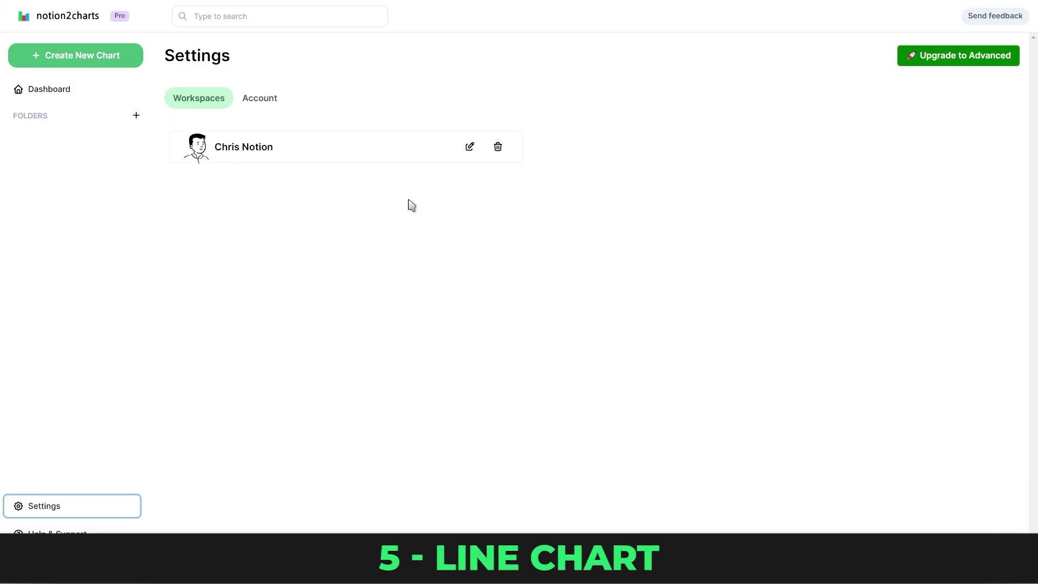
Step: Reconnect the Notion workspace and select the Finance Tracker pages for app access
left_click(470, 148)
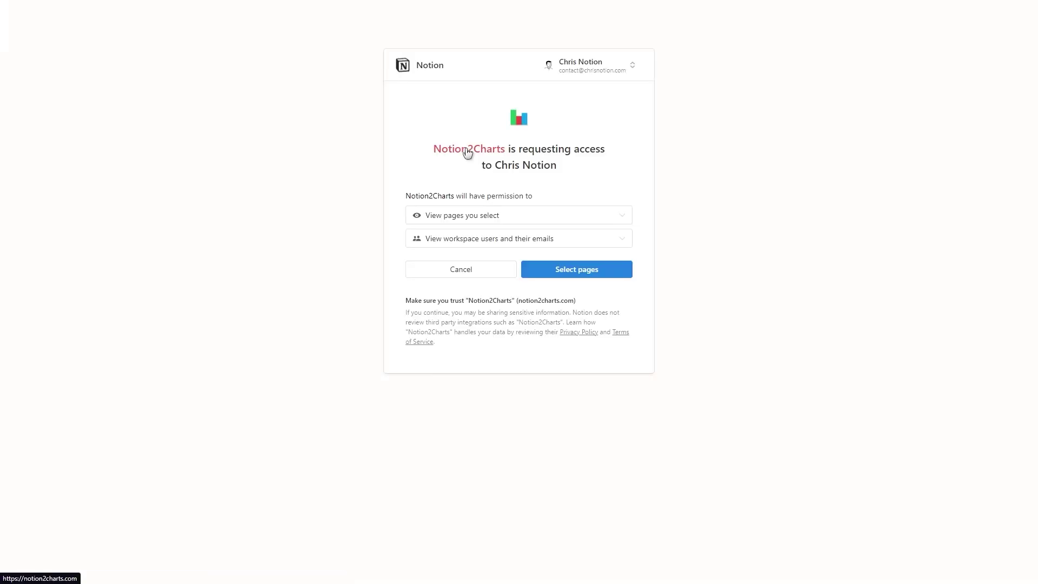
left_click(587, 280)
type("finan")
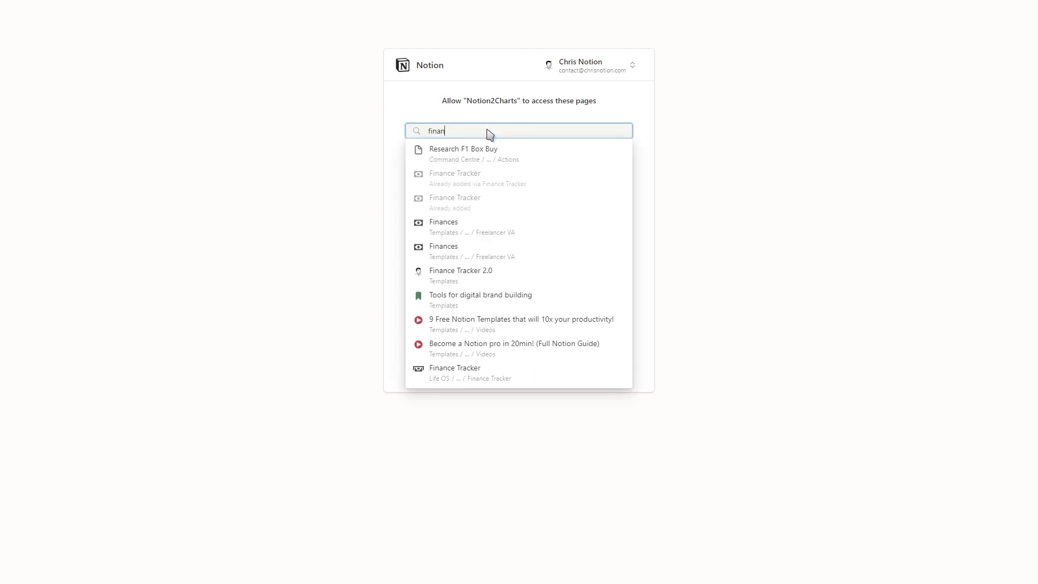
left_click(464, 181)
Step: Allow access to the chosen pages and start a new line chart
left_click(602, 372)
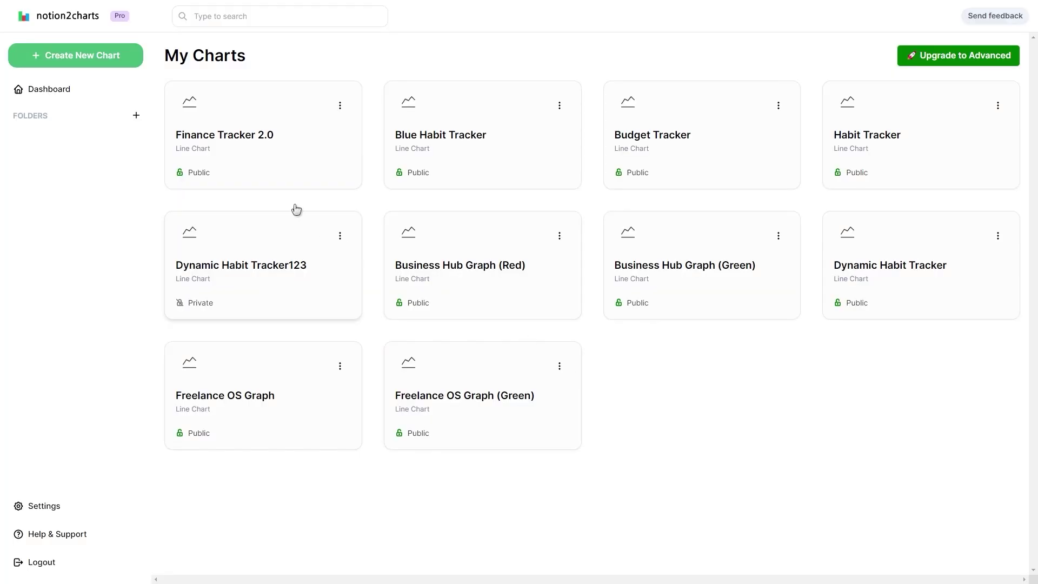
left_click(76, 59)
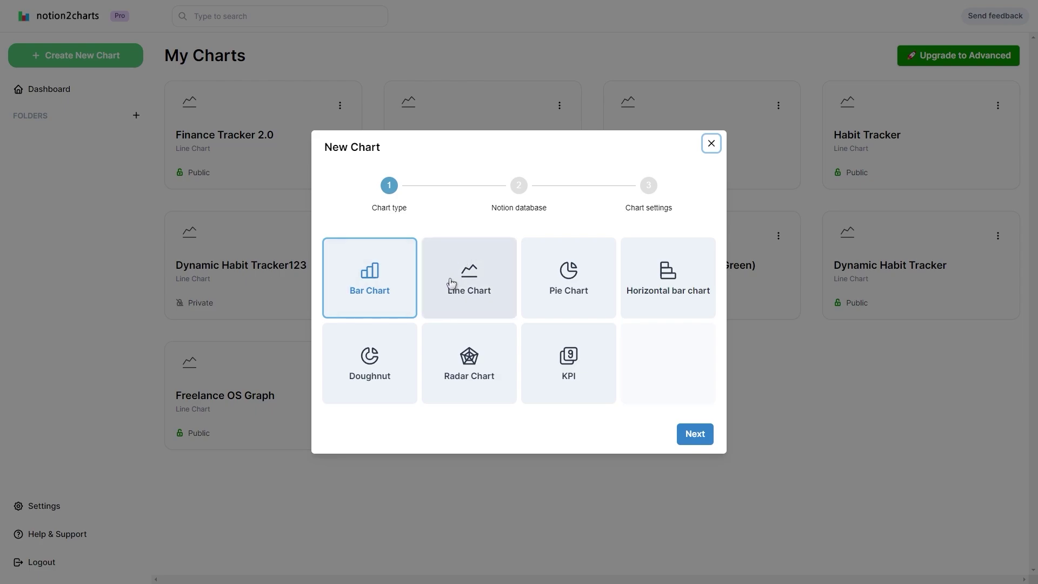
left_click(470, 279)
left_click(696, 434)
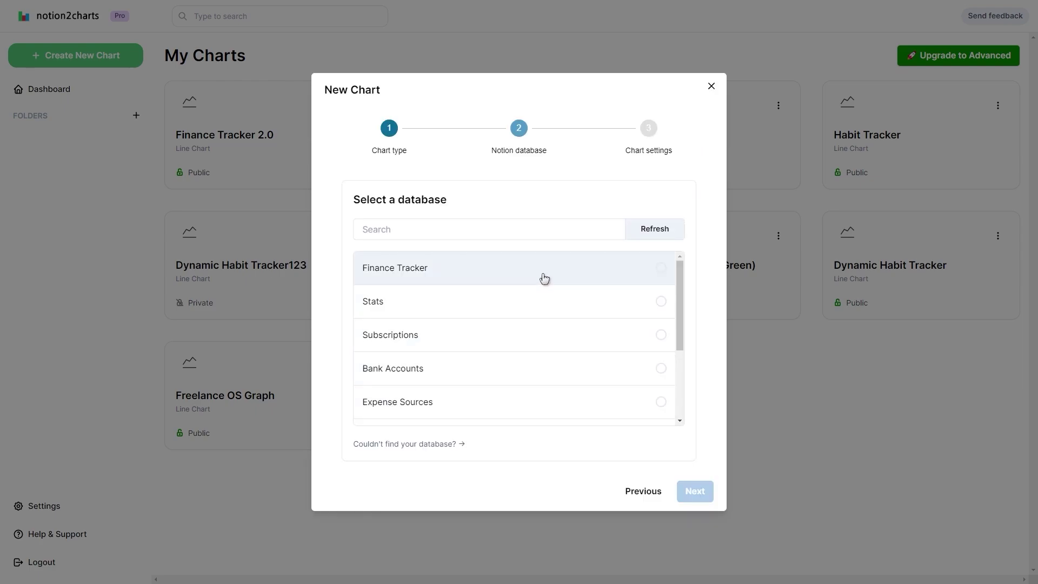
Step: Use Finance Tracker as the data source, with Date on X and Profit on Y
left_click(690, 492)
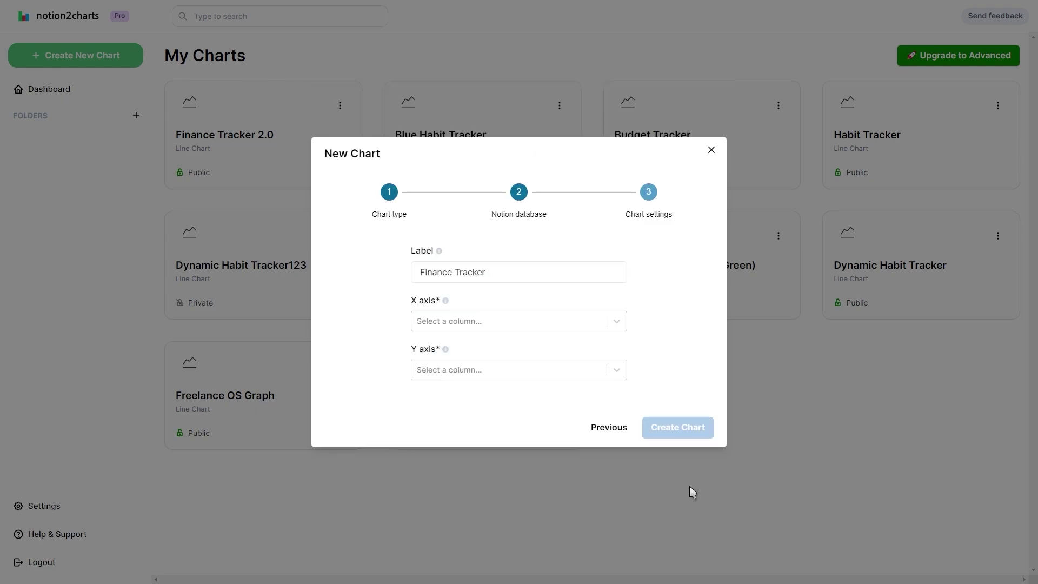
left_click(477, 327)
scroll(511, 398, "down", 1)
scroll(471, 459, "down", 2)
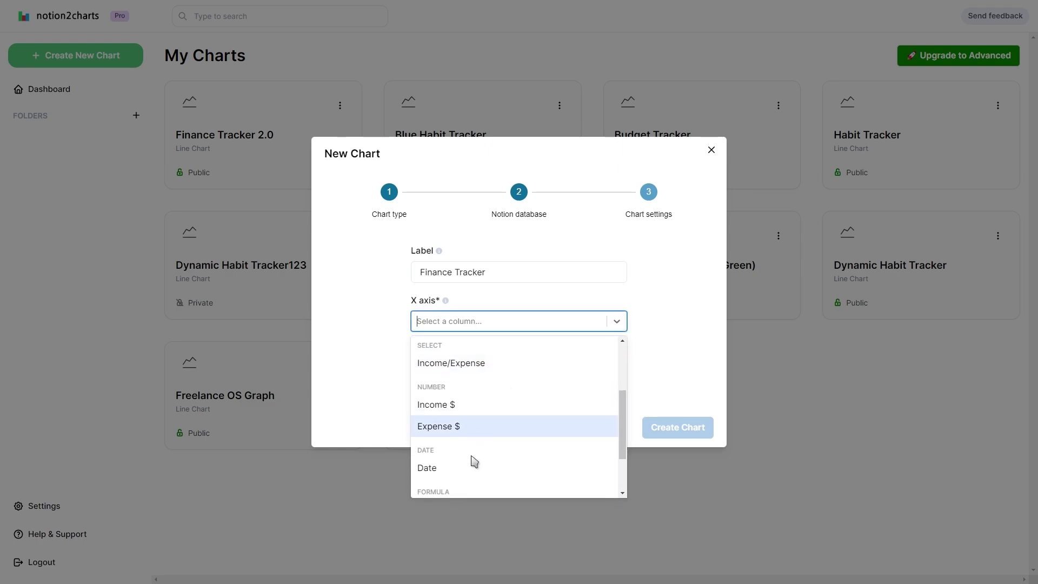
scroll(456, 473, "down", 1)
left_click(457, 473)
left_click(490, 374)
scroll(480, 452, "down", 3)
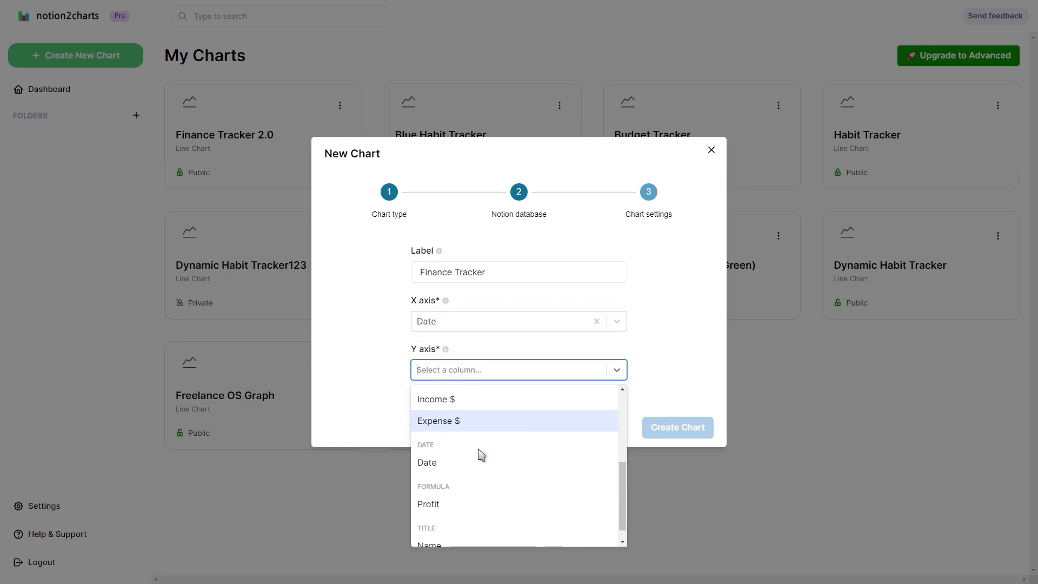
left_click(469, 506)
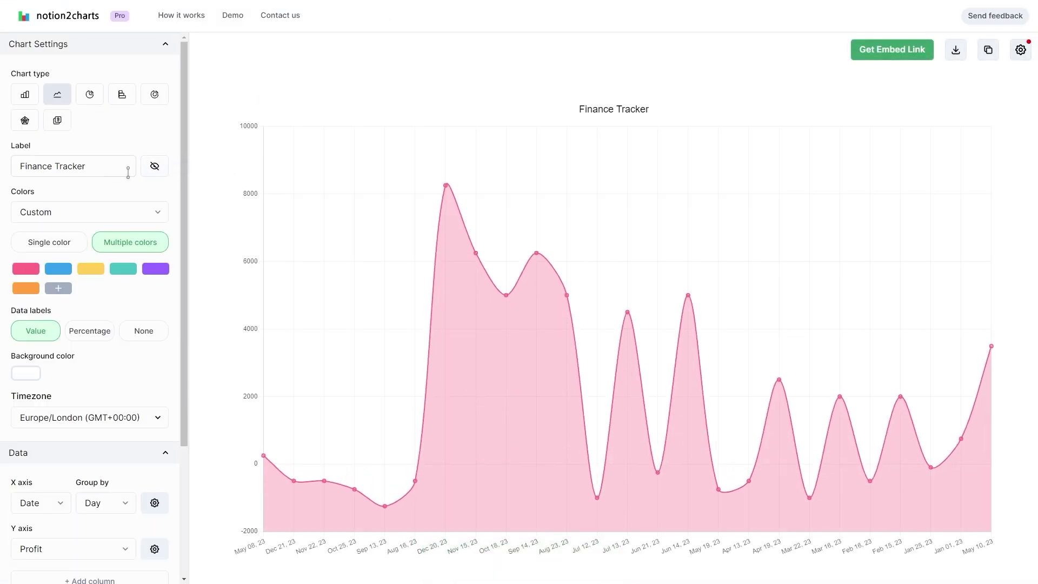
Step: Hide the chart title and make the line a single blue colour
left_click(154, 166)
left_click(71, 244)
left_click(26, 268)
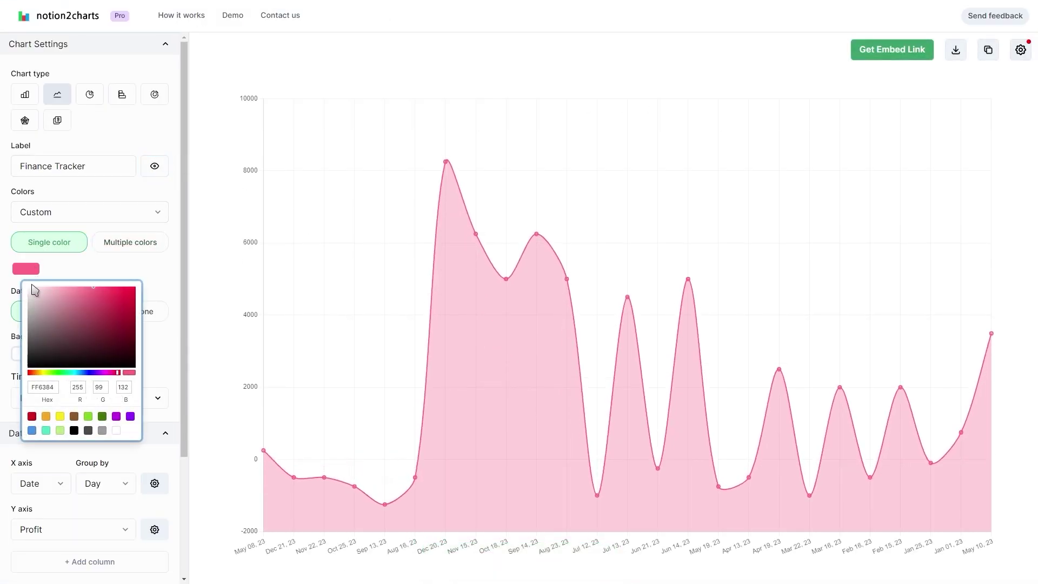
left_click(33, 431)
left_click(214, 272)
scroll(158, 290, "down", 3)
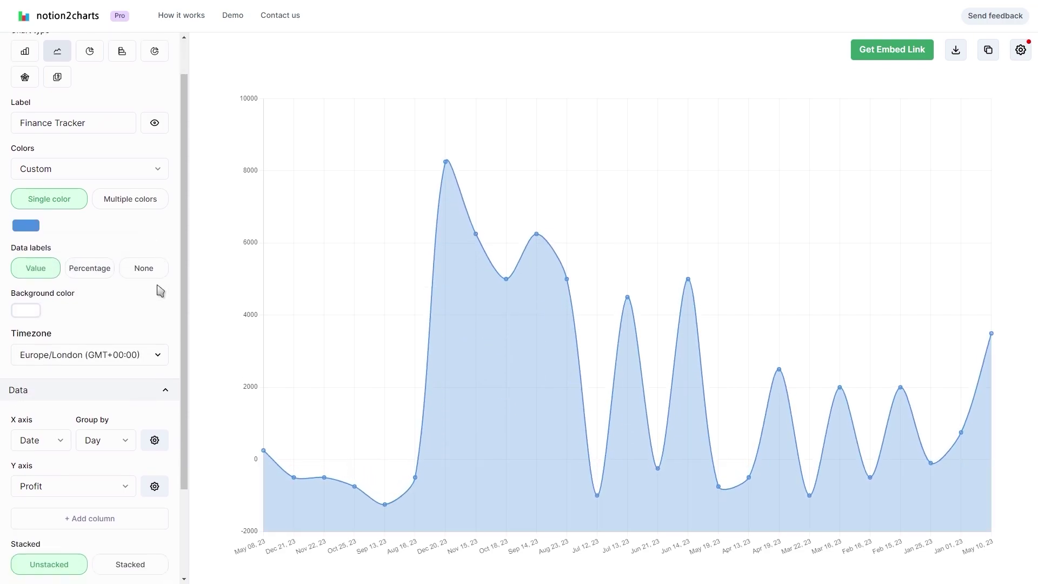
Step: Group the profit data by month and sort by Date ascending
left_click(114, 328)
left_click(111, 367)
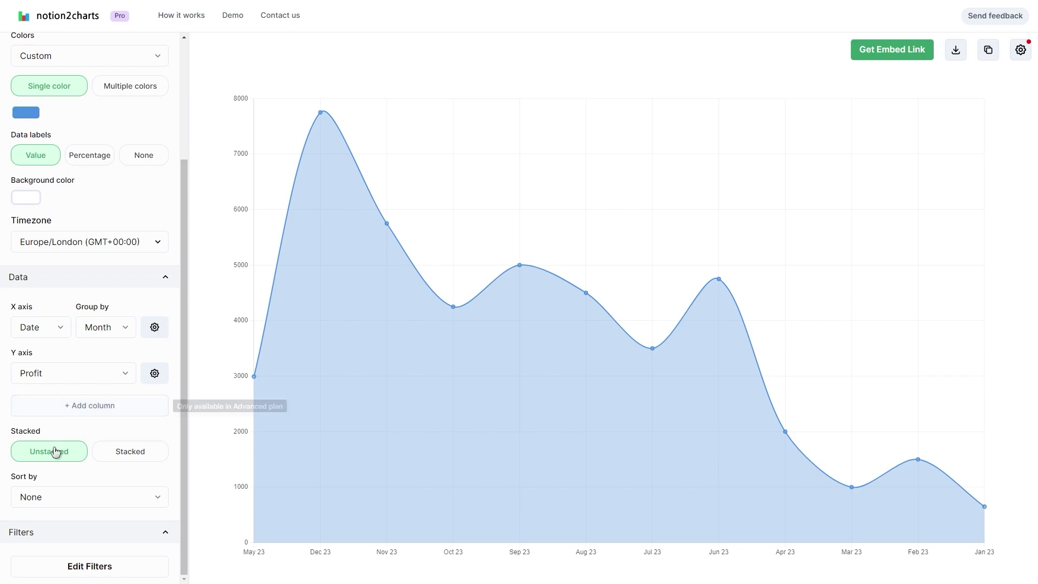
left_click(62, 496)
left_click(52, 528)
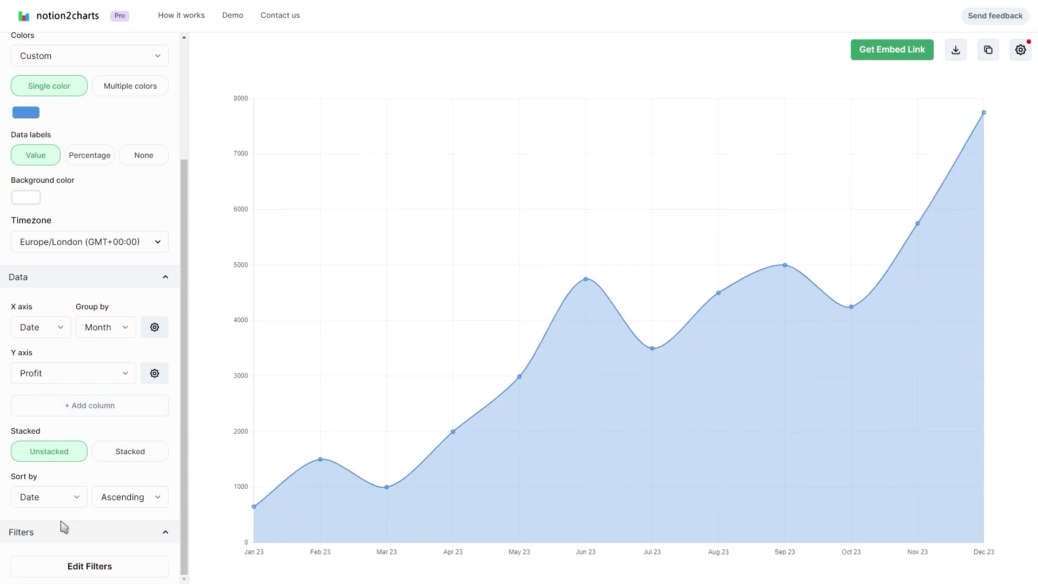
Step: Copy the chart's public embed link and embed it in the Notion Overview
left_click(893, 50)
left_click(999, 126)
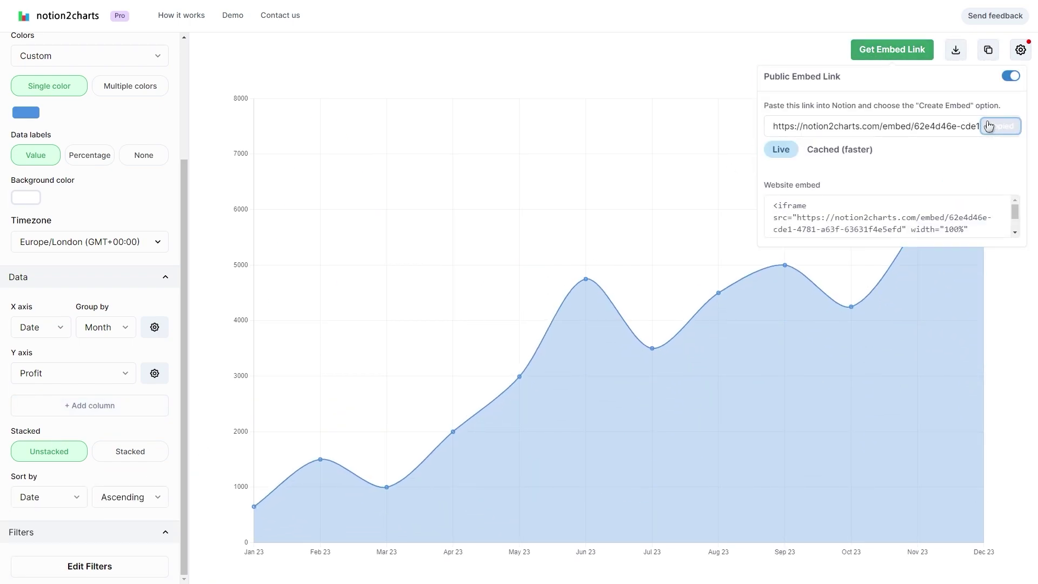
left_click(736, 224)
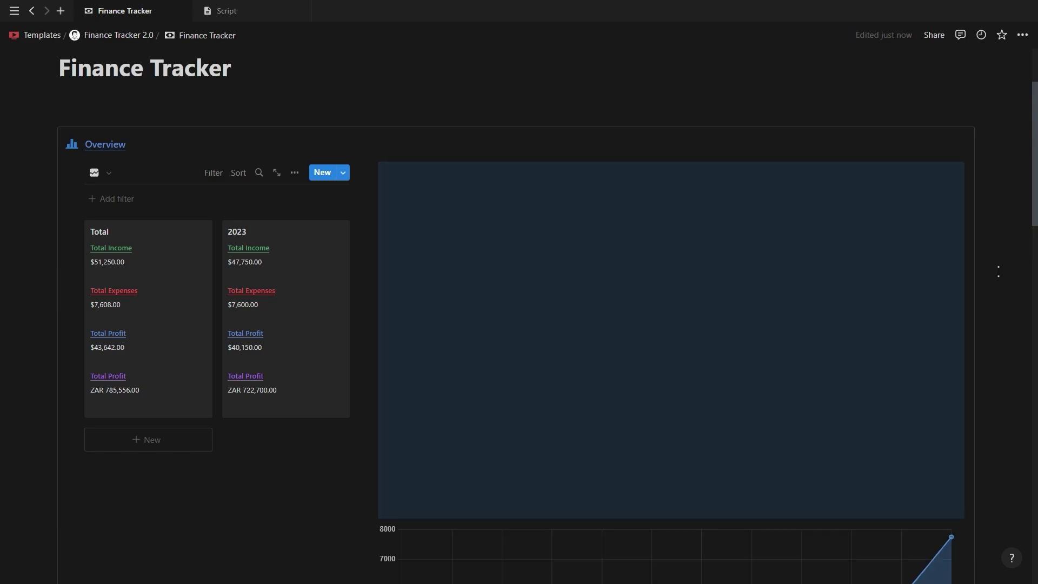
scroll(884, 372, "down", 2)
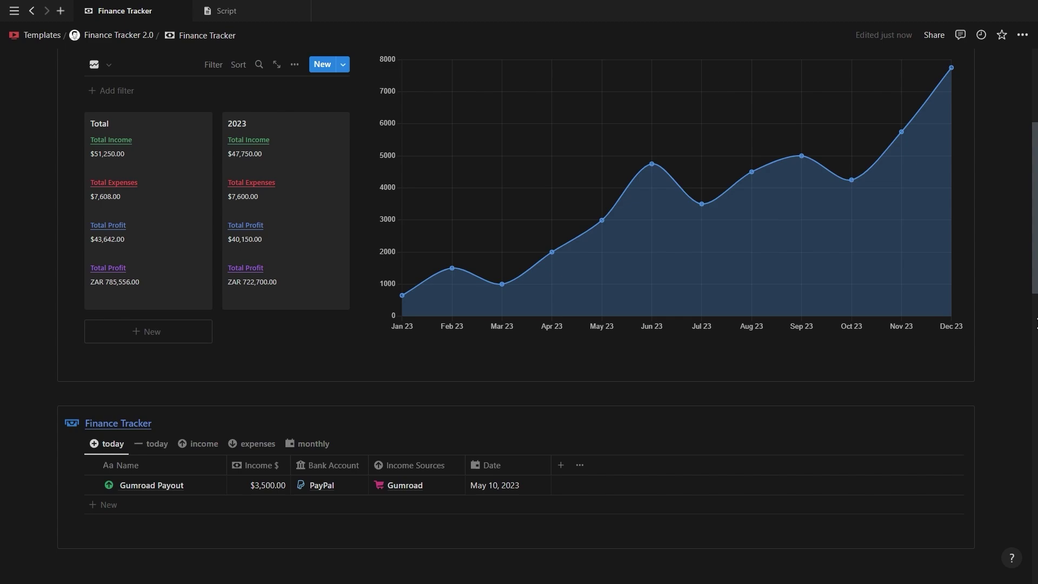
scroll(1037, 322, "up", 3)
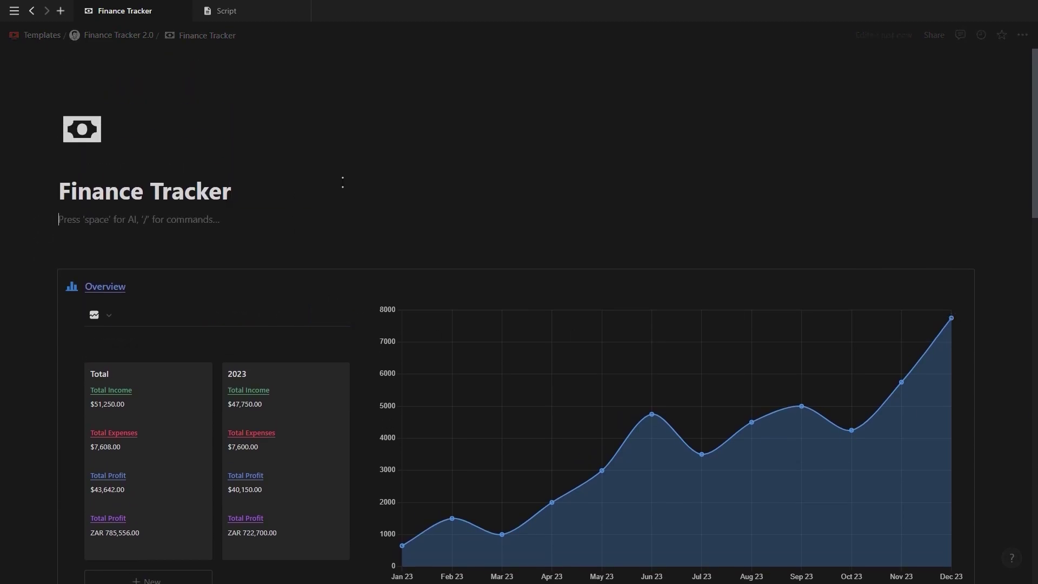
type(">")
Step: Add a toggle block under the title with a two-column block inside it
key("Return")
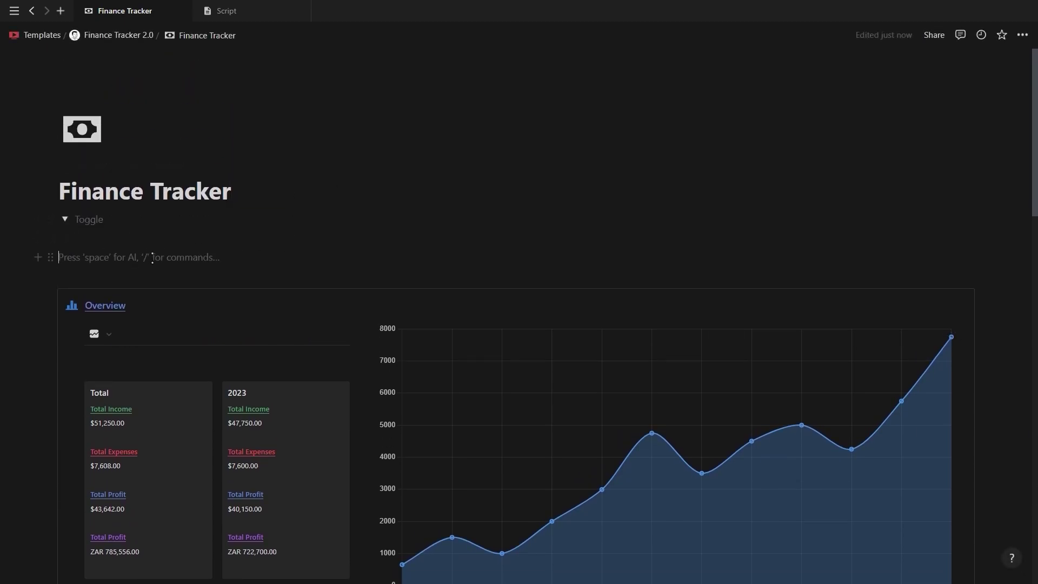
key("Return")
type("/2")
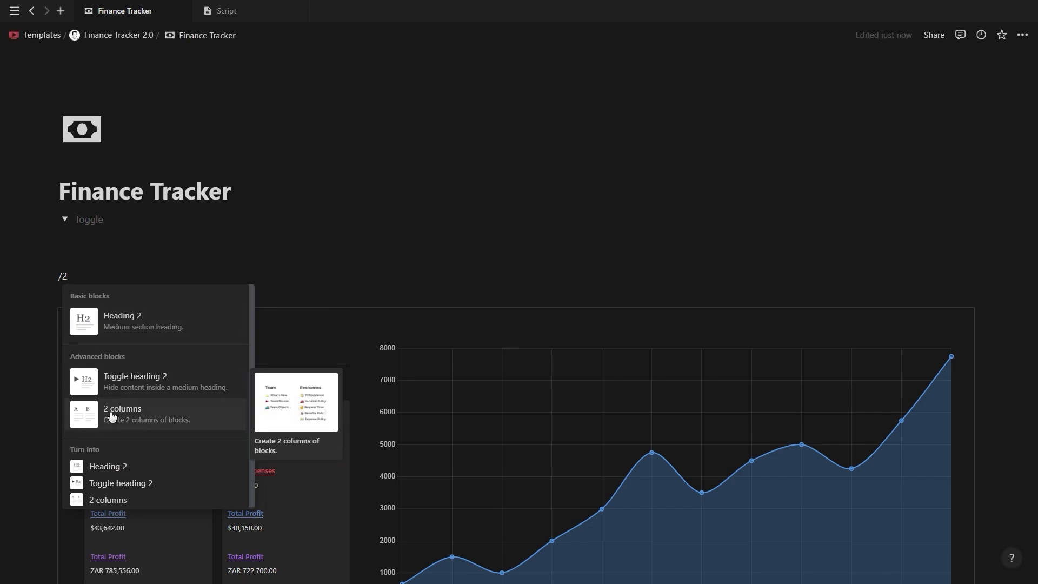
left_click(111, 416)
left_click(135, 241)
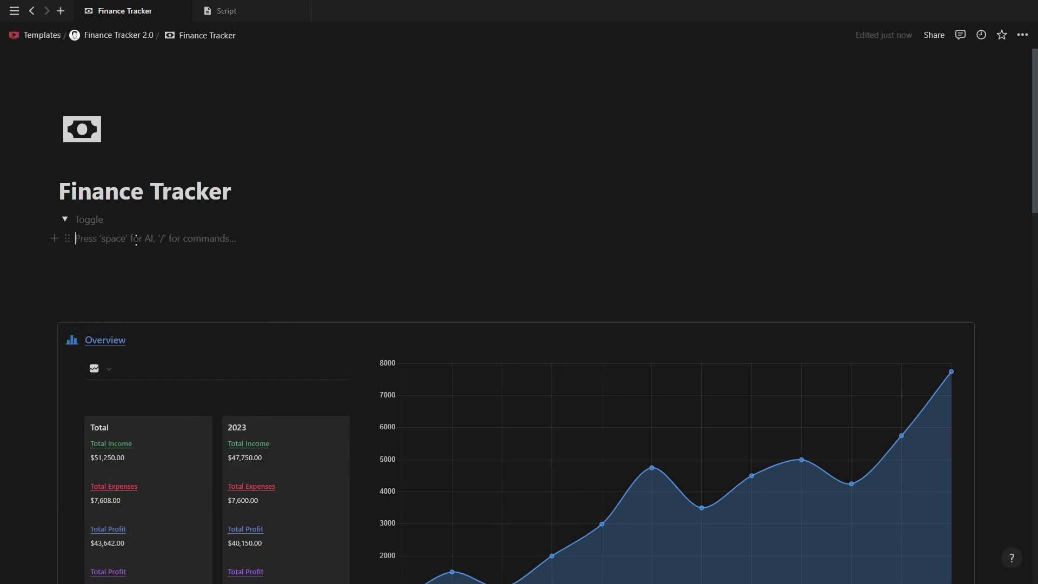
Step: Embed the profit chart in the right column and move the summary gallery left
left_click(596, 250)
key("ctrl+v")
left_click(877, 298)
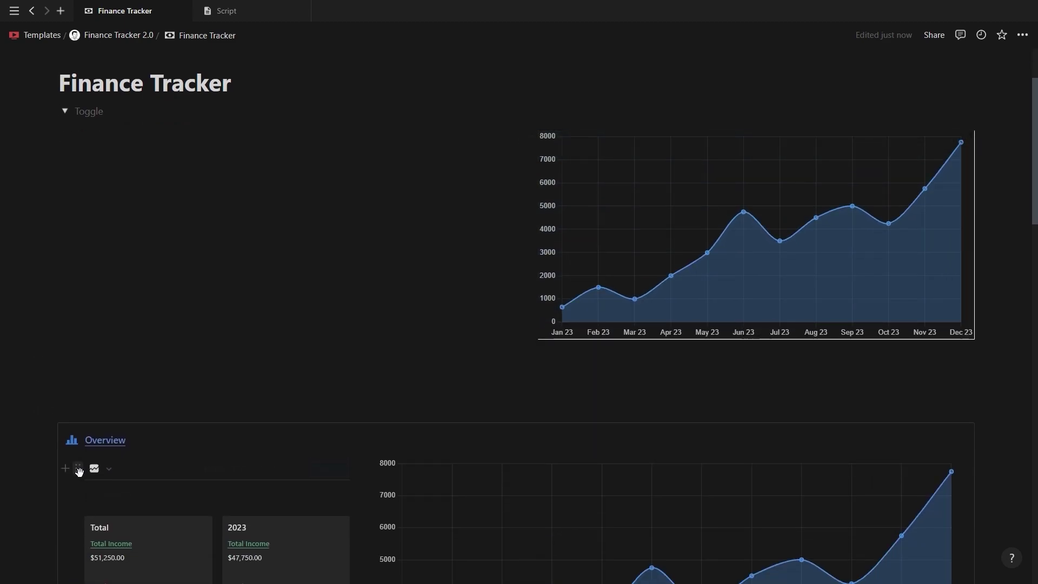
left_click_drag(79, 471, 143, 130)
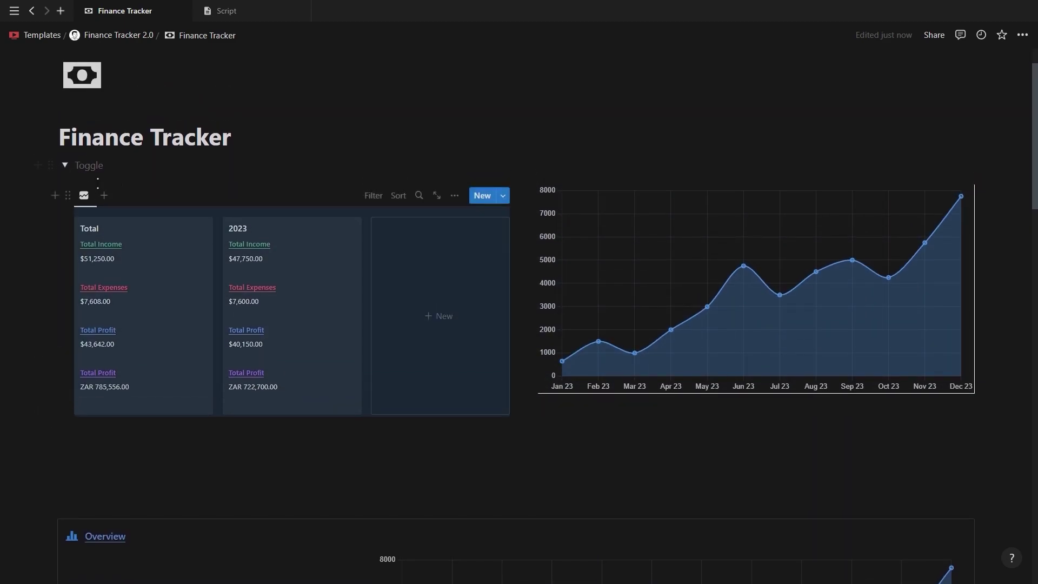
left_click(47, 165)
mouse_move(99, 132)
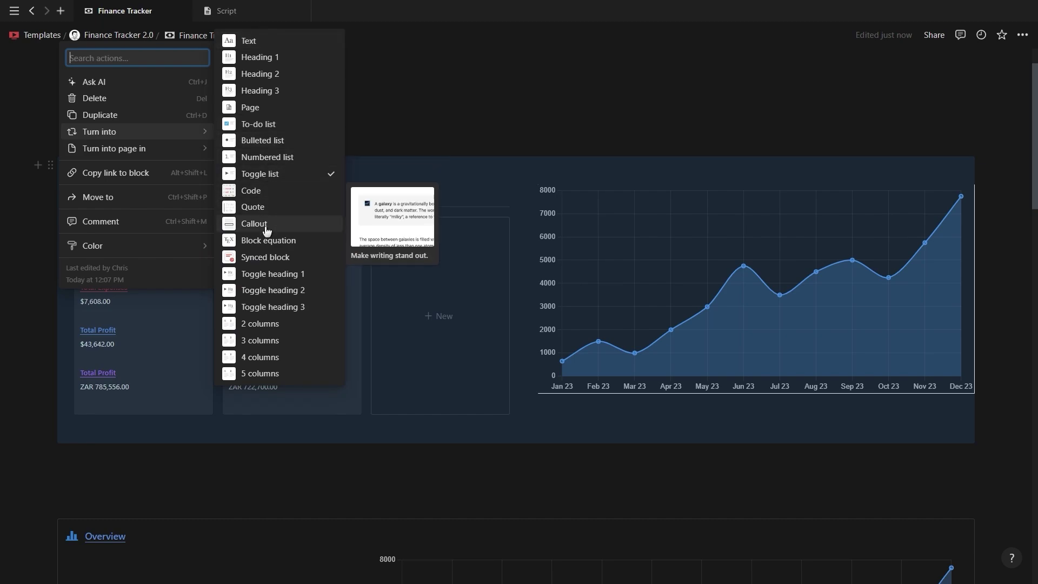
Step: Make the toggle a callout with a bar-chart icon and widen the chart column
left_click(265, 231)
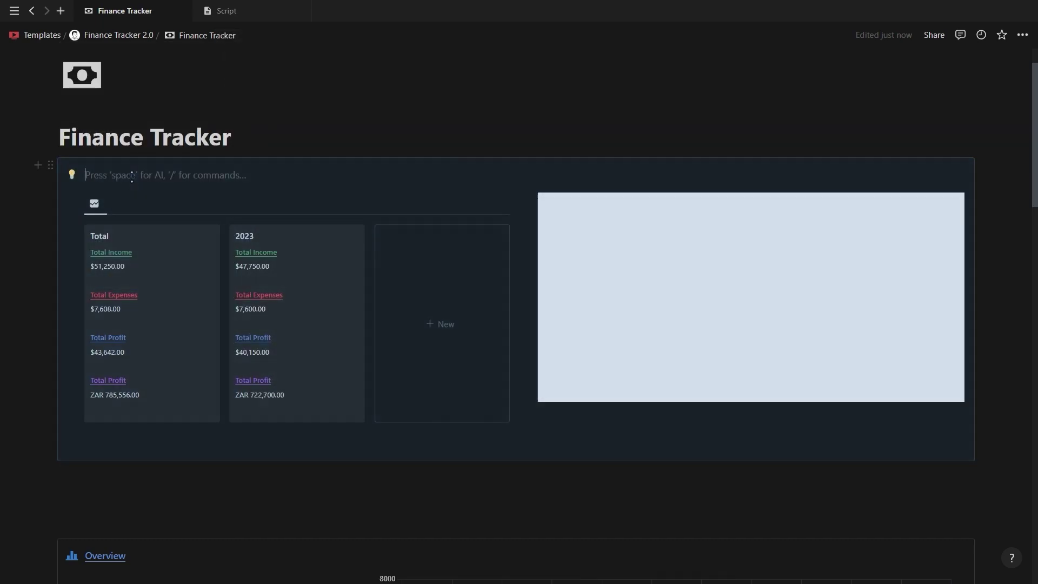
type("Overview")
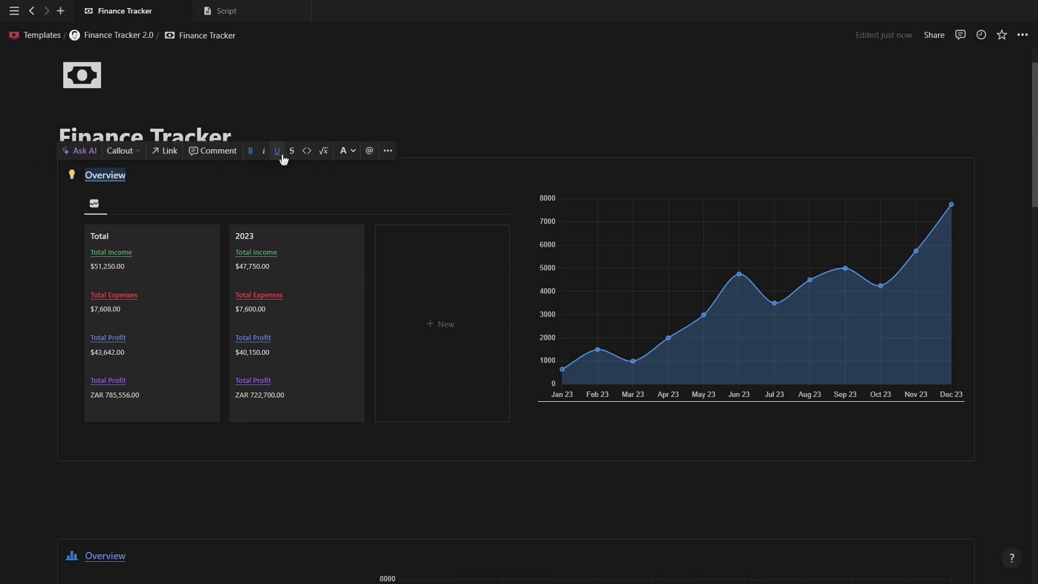
left_click(348, 150)
left_click(71, 174)
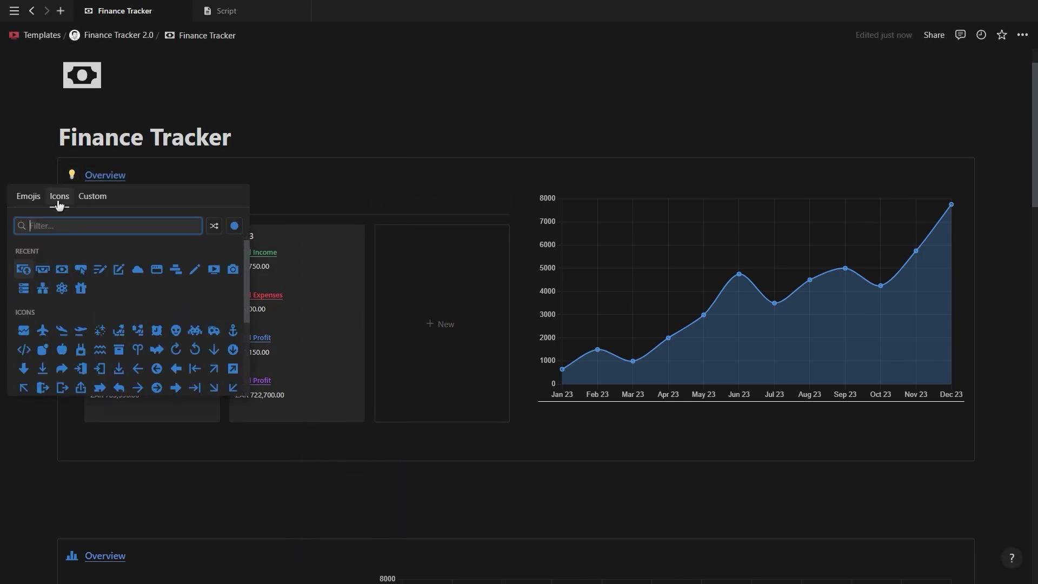
type("cha")
left_click(157, 252)
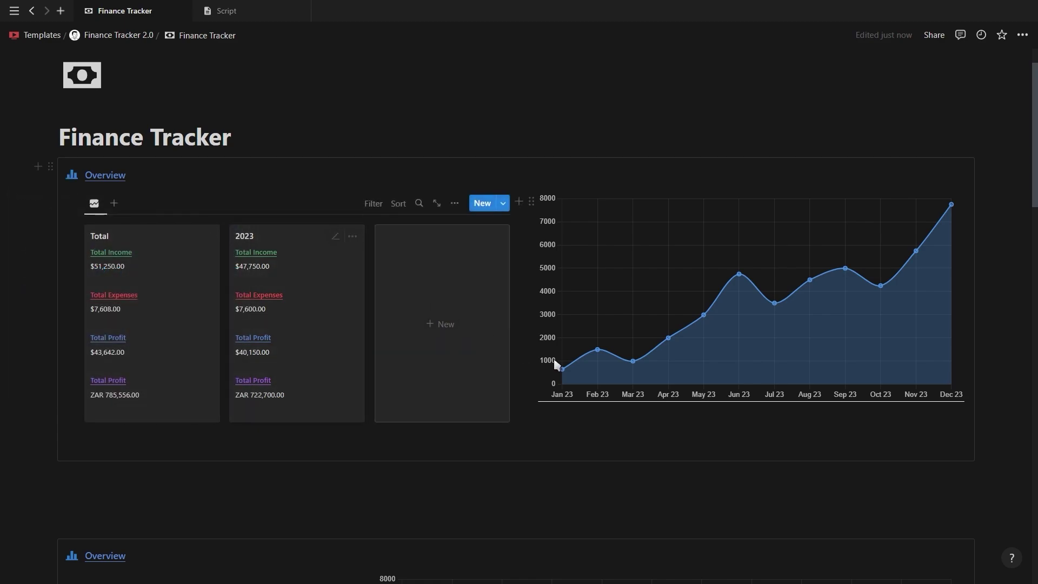
scroll(960, 310, "up", 1)
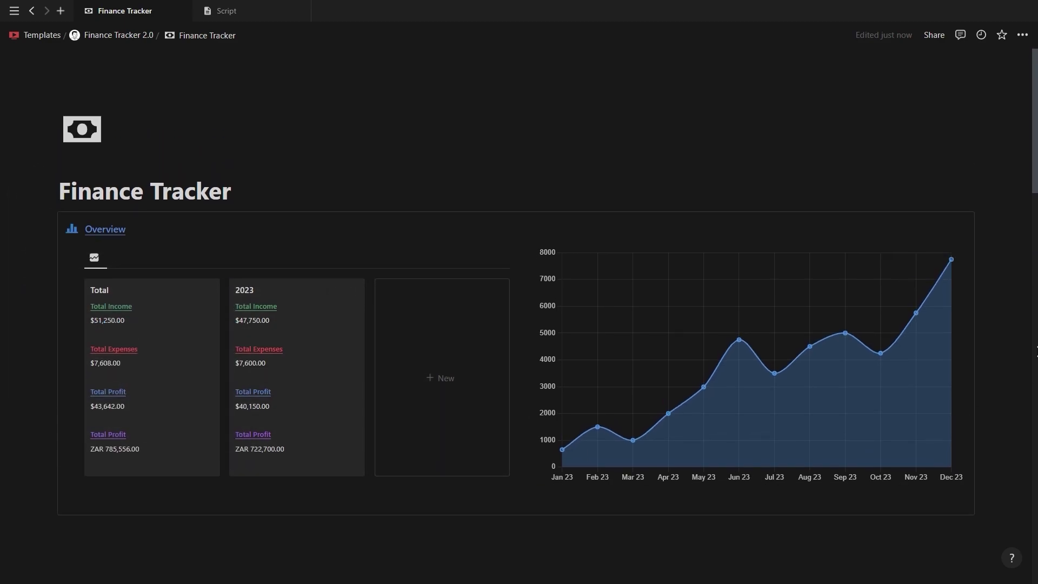
left_click_drag(524, 357, 418, 359)
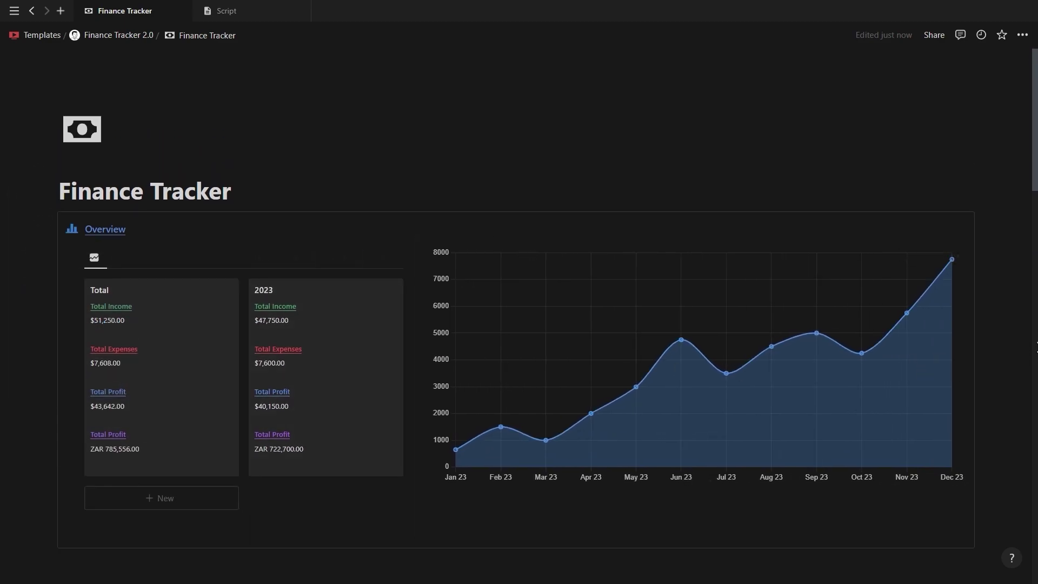
scroll(1036, 249, "down", 1)
scroll(1037, 250, "down", 1)
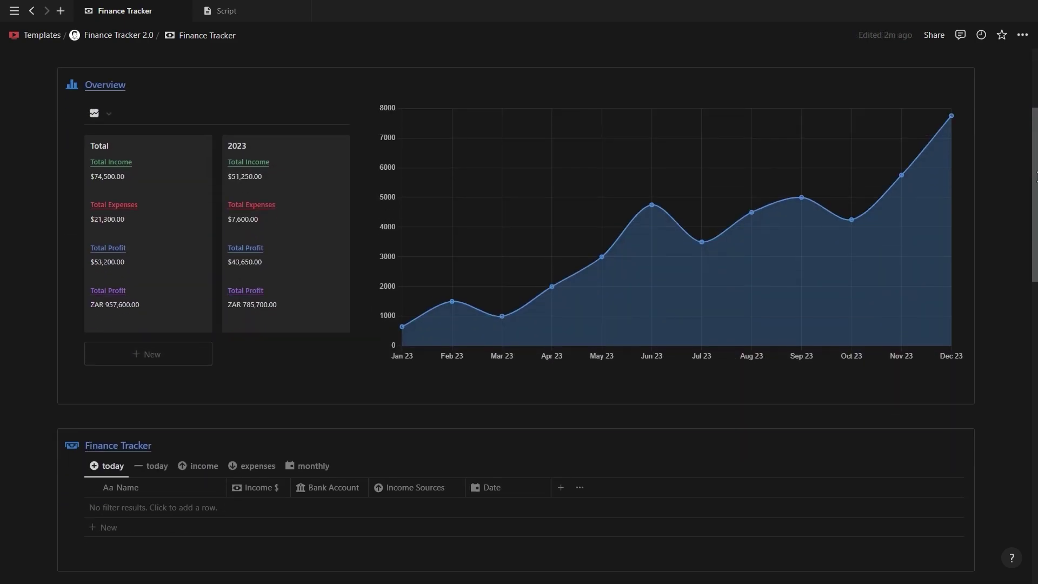
scroll(1037, 249, "down", 1)
scroll(1036, 250, "down", 2)
mouse_move(1037, 250)
left_mouse_down()
mouse_move(1036, 474)
mouse_move(1037, 408)
left_mouse_up()
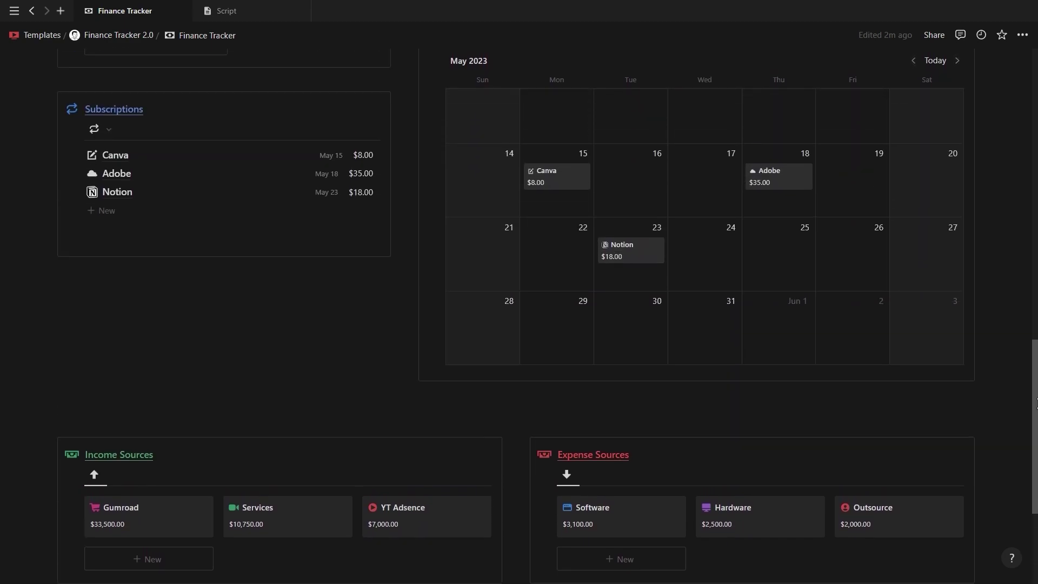